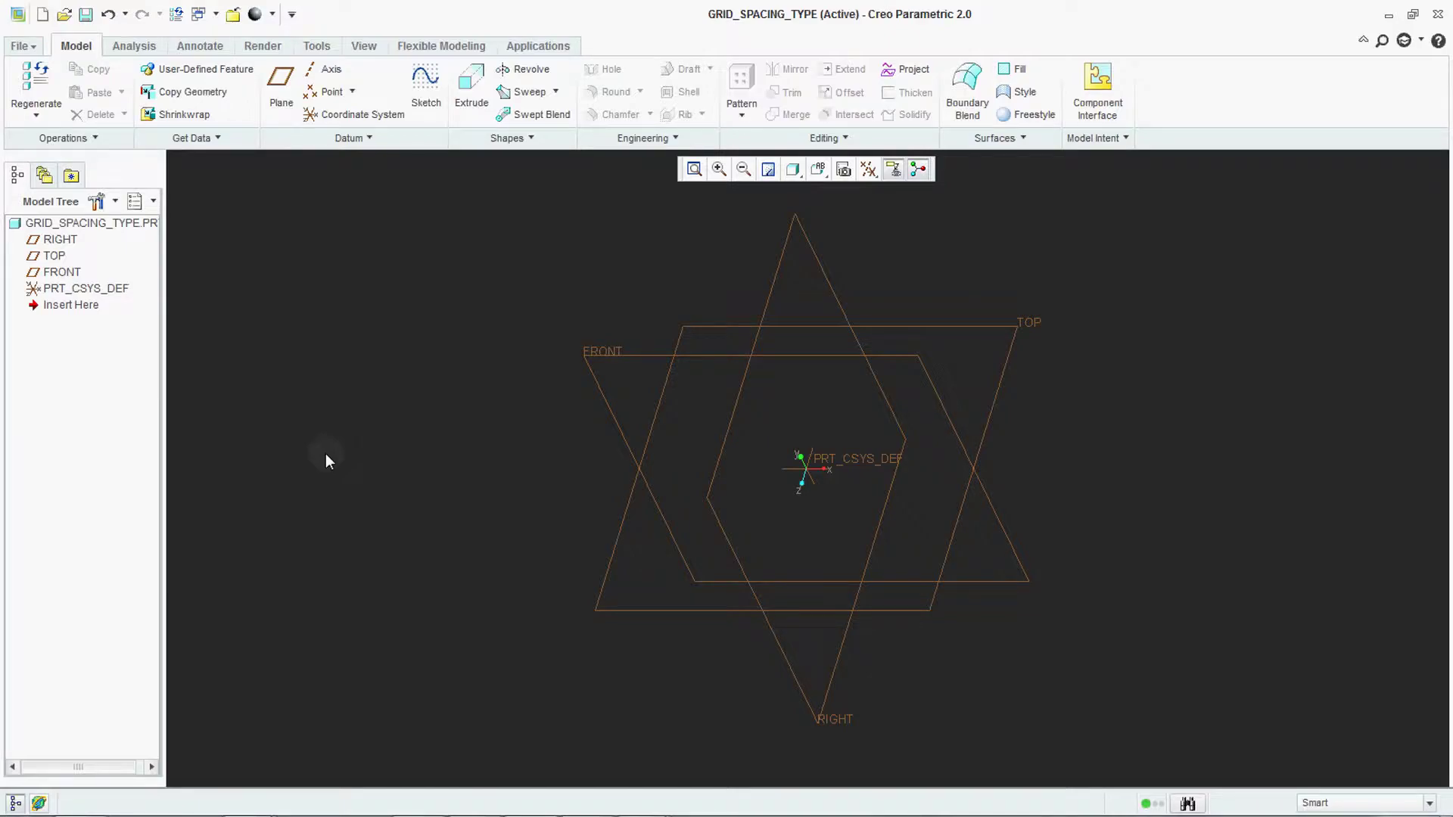
Step: Examine how the grid responds to zooming and orbiting in a temporary sketch on the FRONT plane, and quit without saving it
click(427, 83)
click(634, 363)
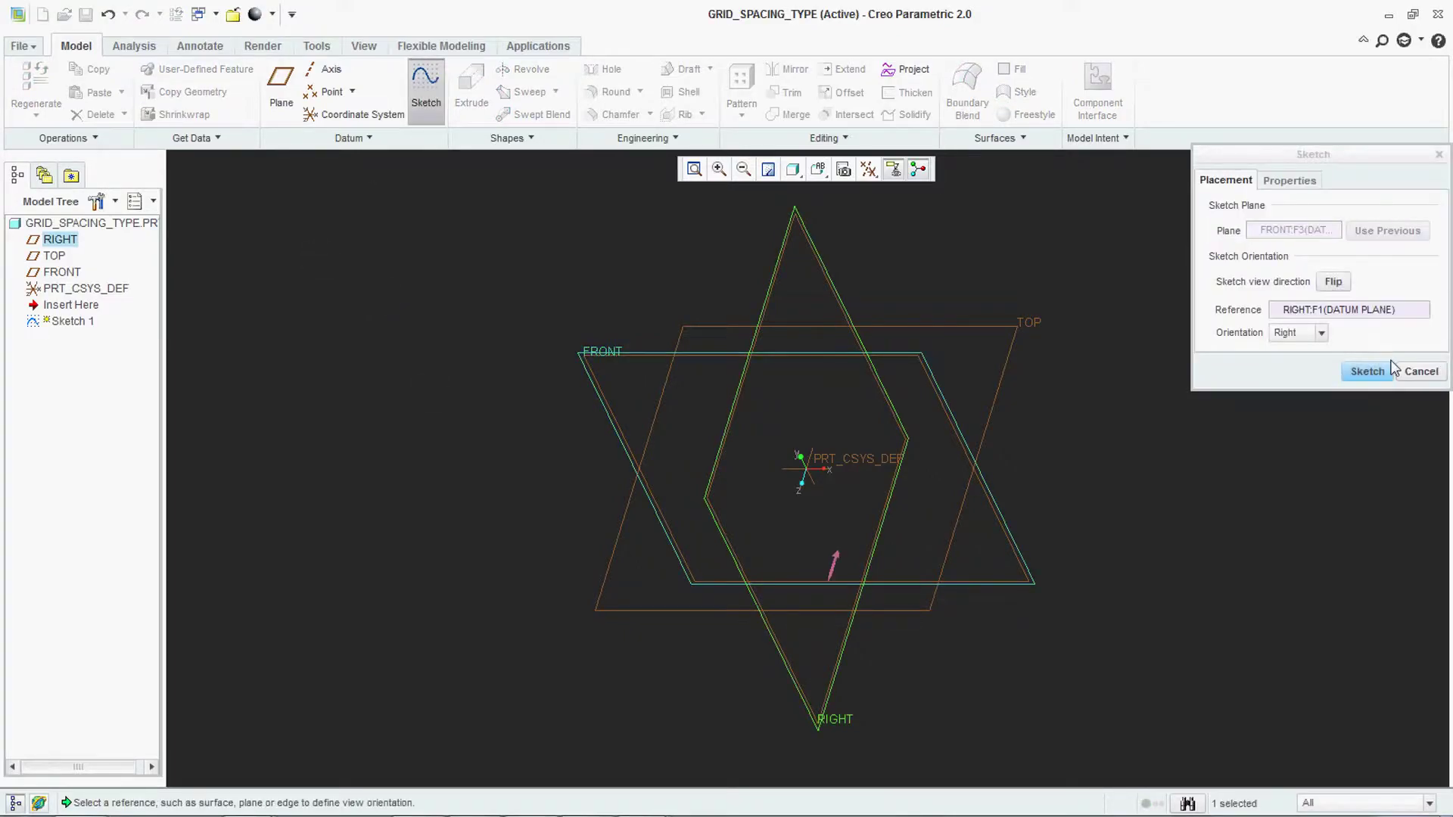
click(1367, 370)
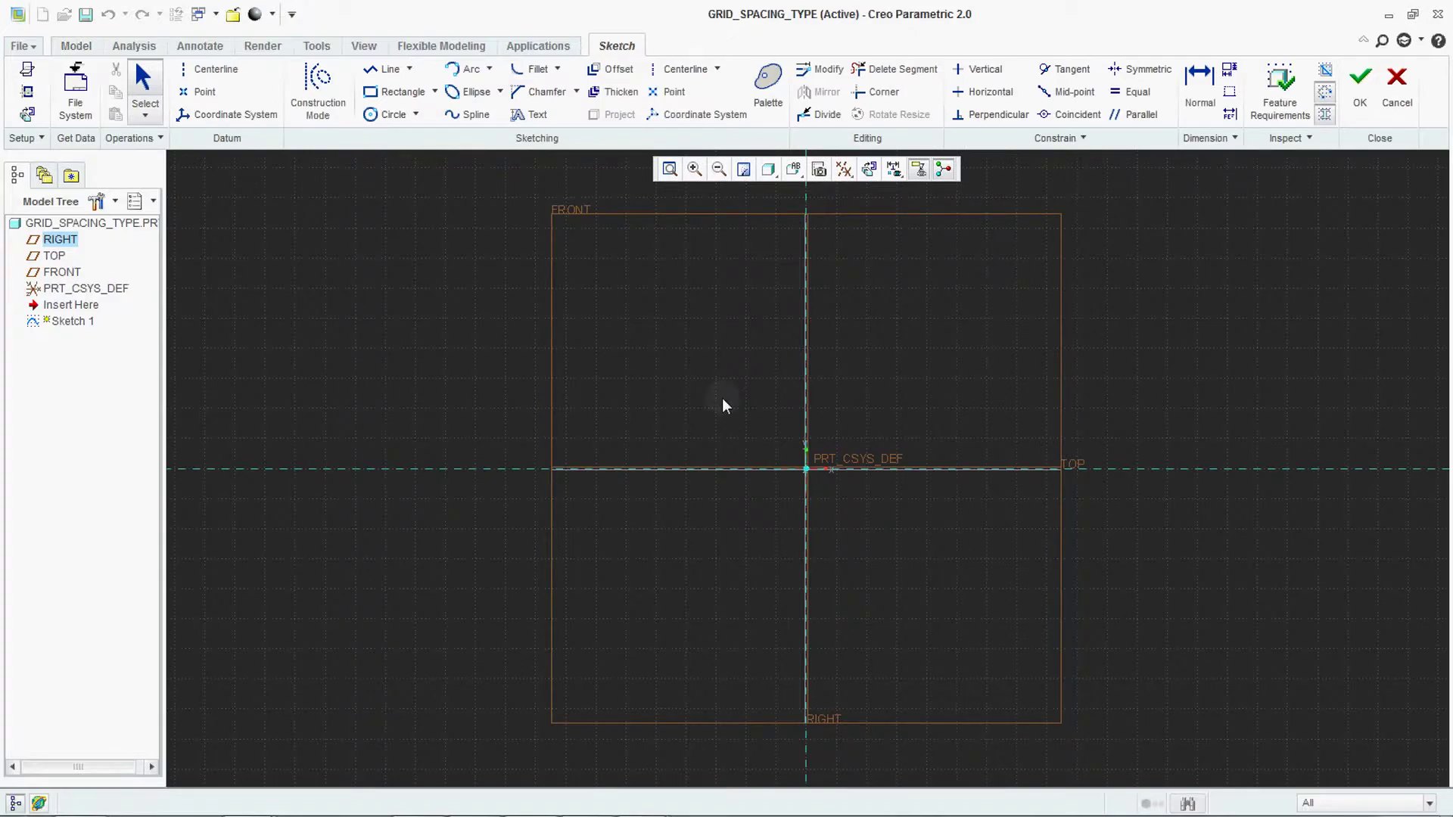
scroll(729, 405, up, 3)
scroll(632, 418, down, 3)
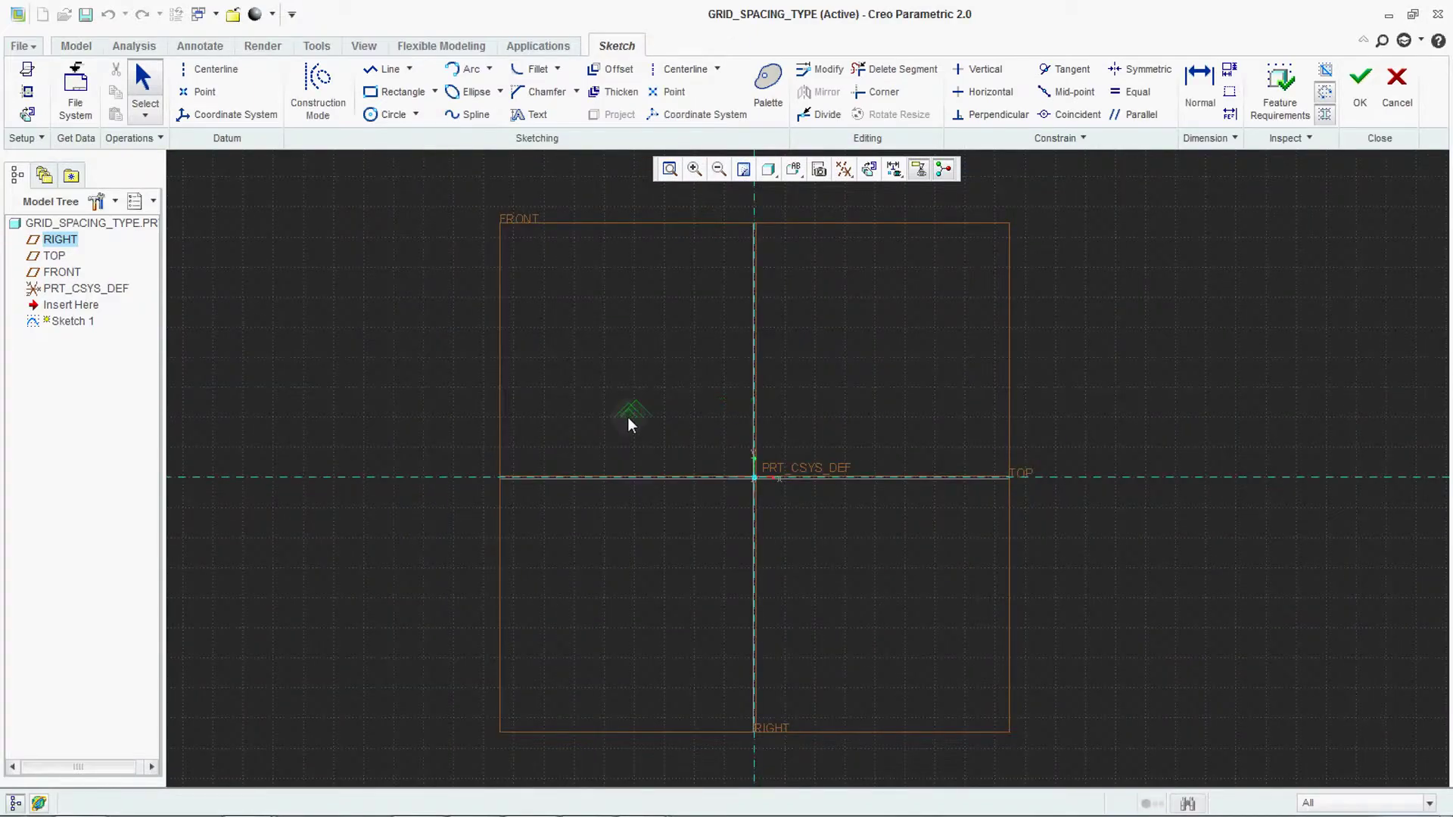
scroll(613, 418, up, 1)
scroll(636, 410, up, 2)
scroll(655, 405, down, 4)
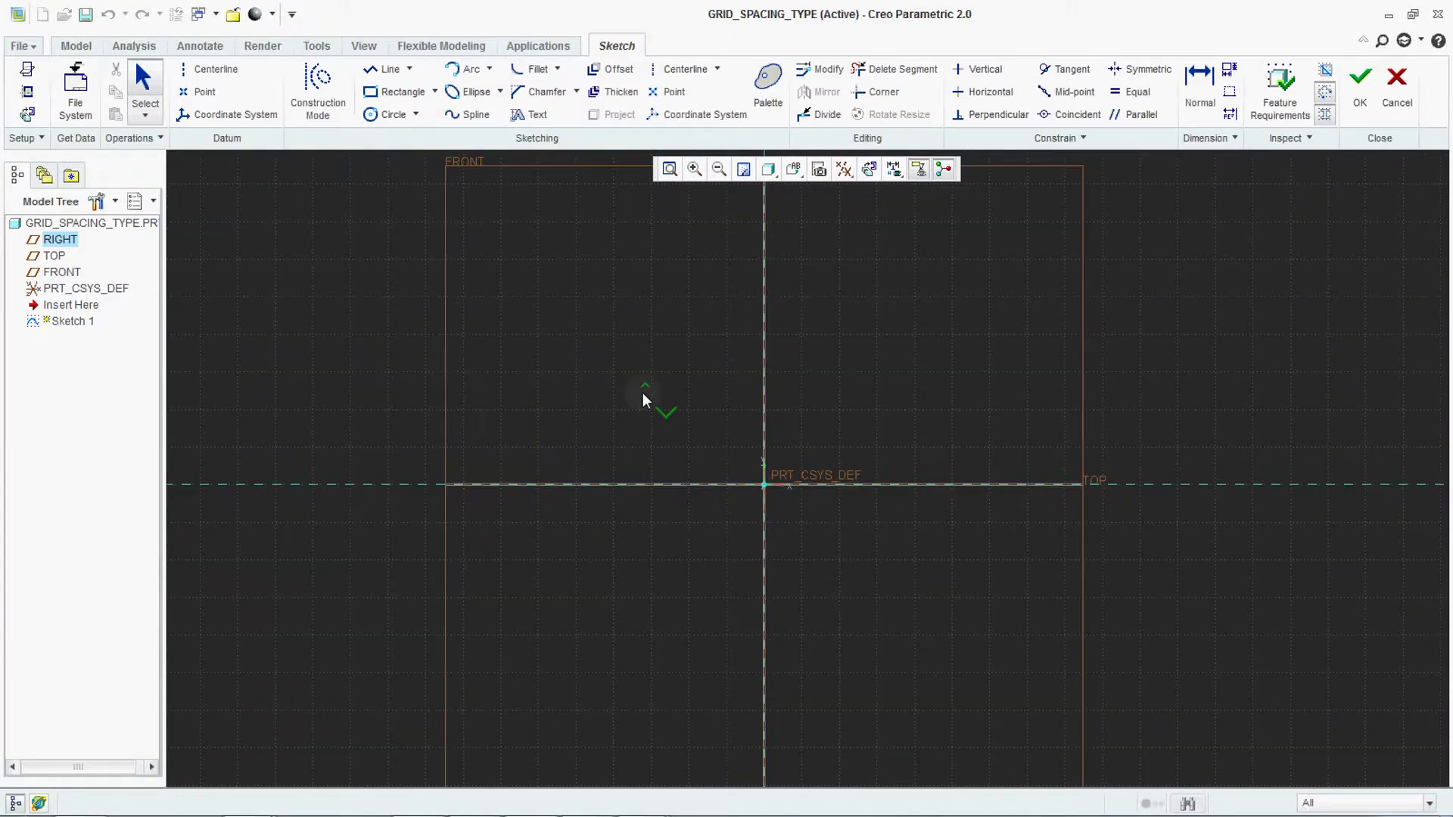
mouse_move(674, 419)
middle_down()
mouse_move(652, 448)
mouse_move(675, 467)
mouse_move(704, 439)
middle_up()
click(1397, 87)
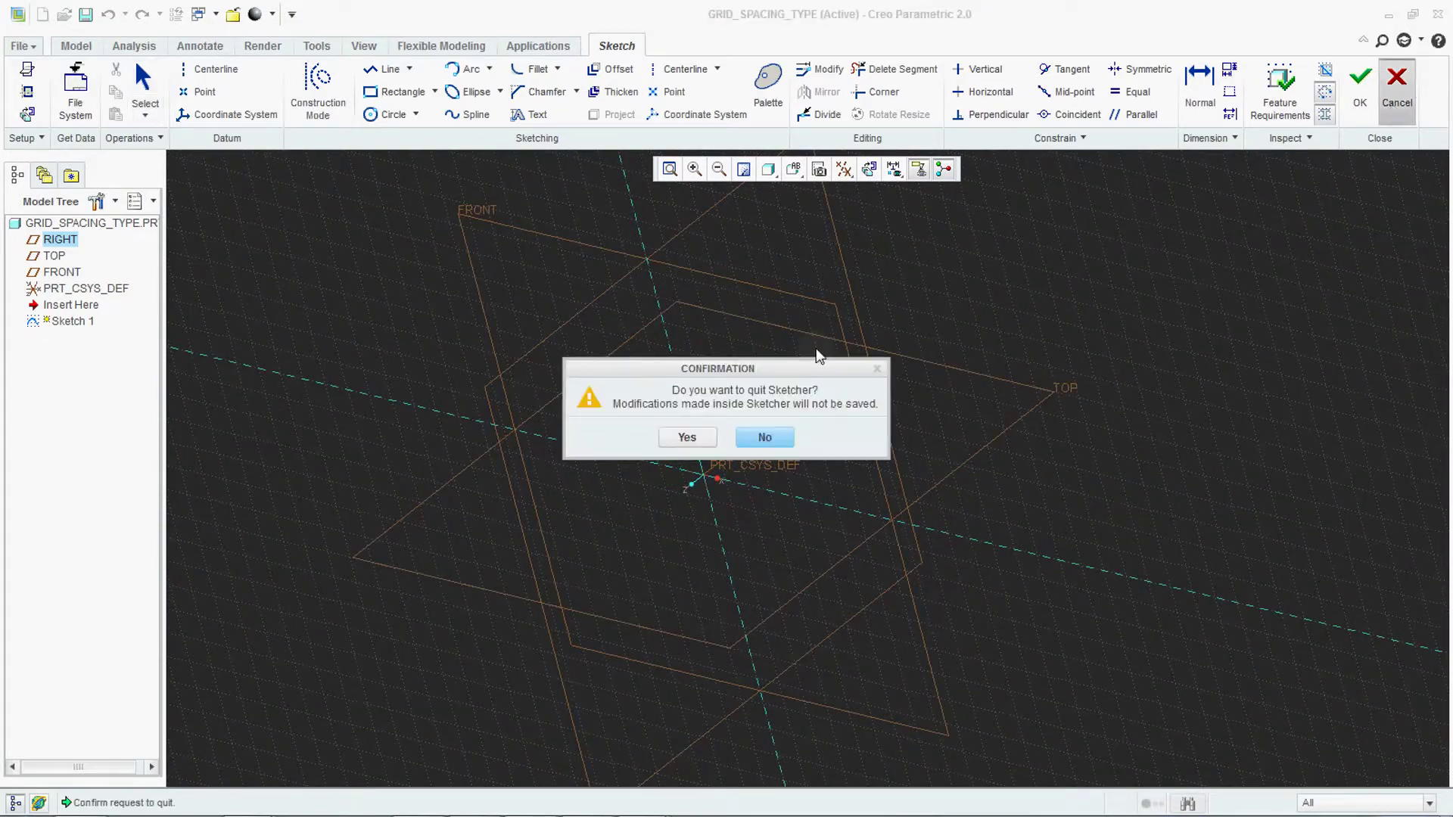
click(685, 437)
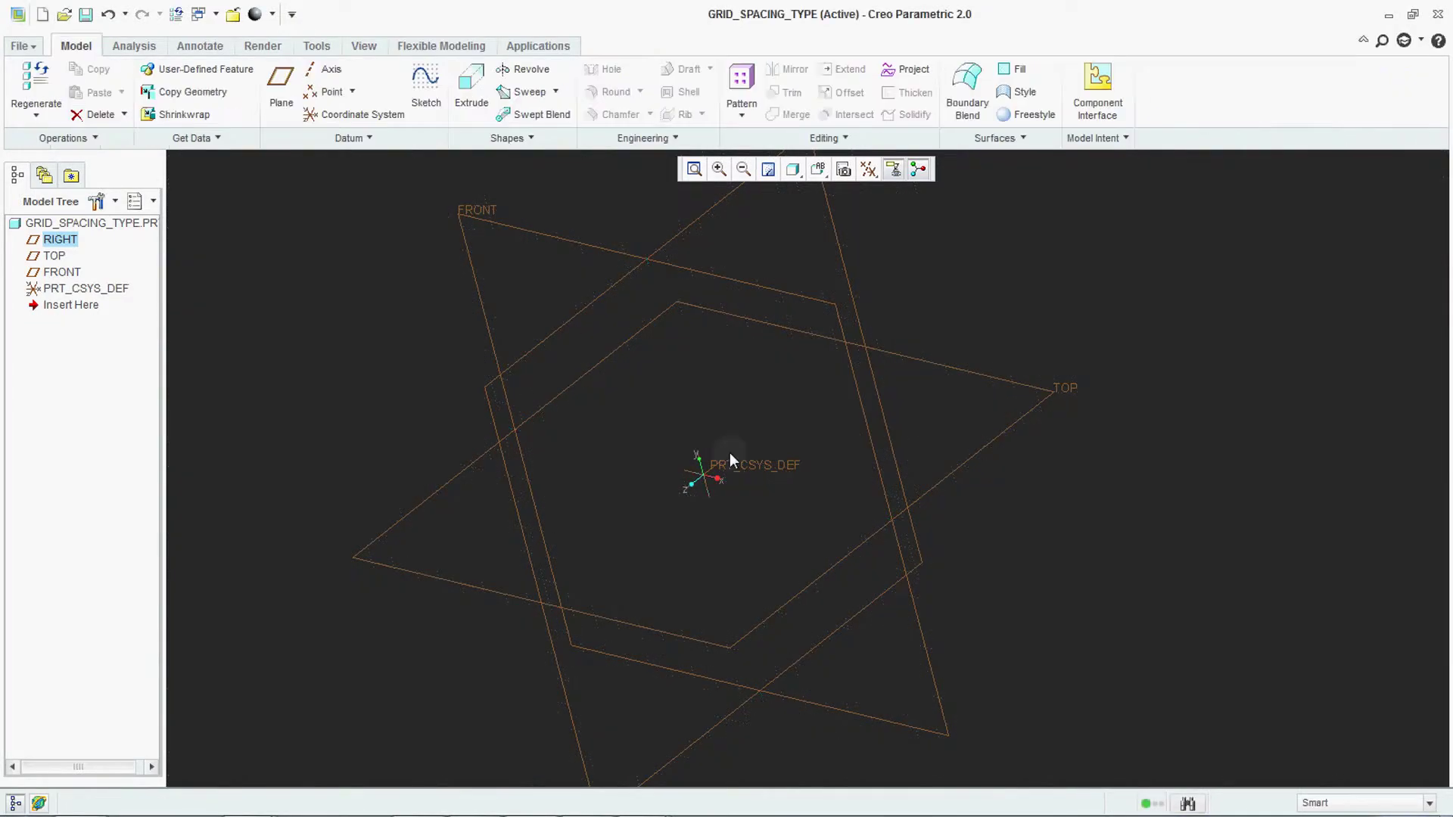
Step: Set the grid spacing type to Static in the Sketcher options
click(30, 47)
click(59, 461)
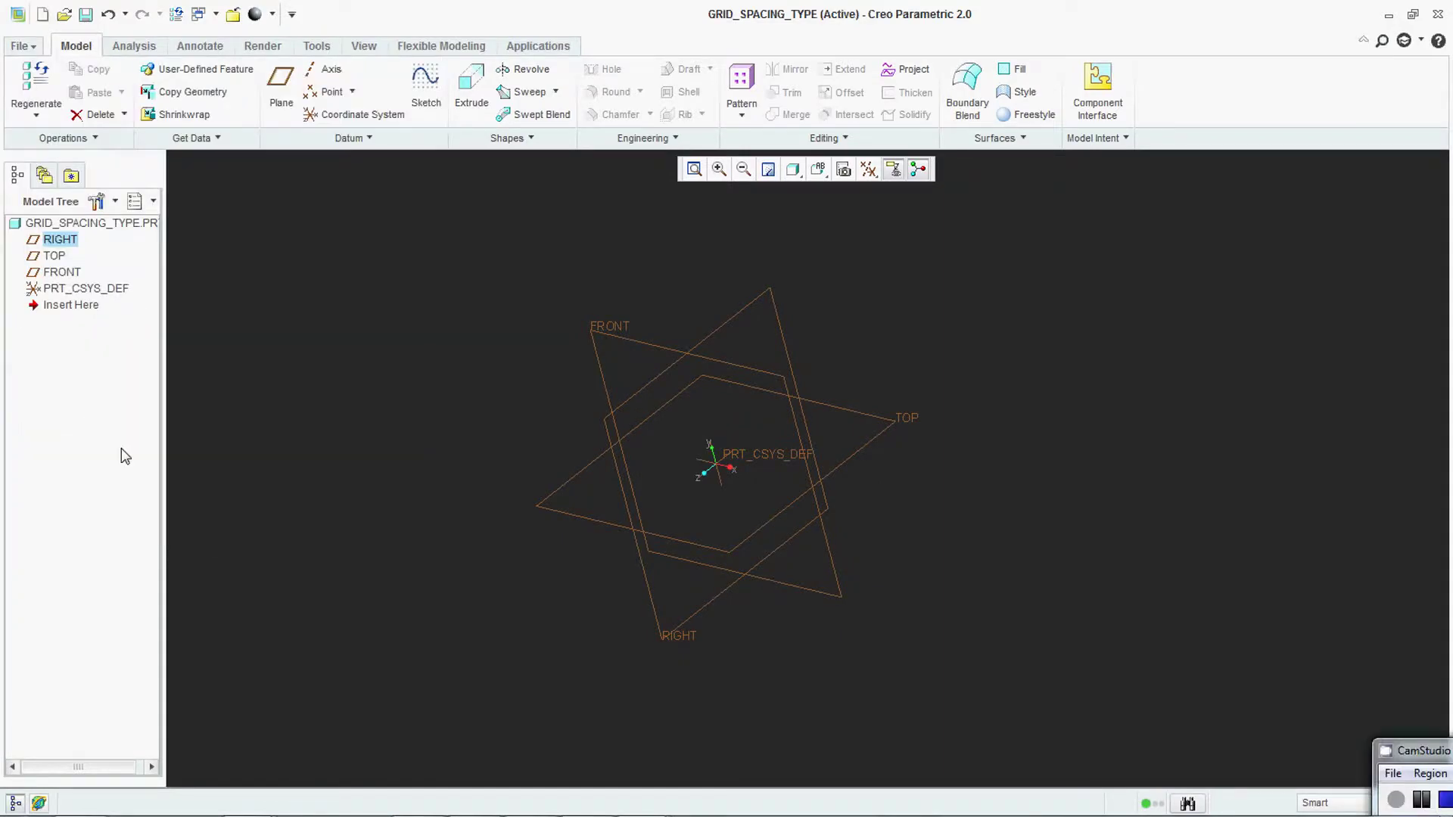
click(382, 167)
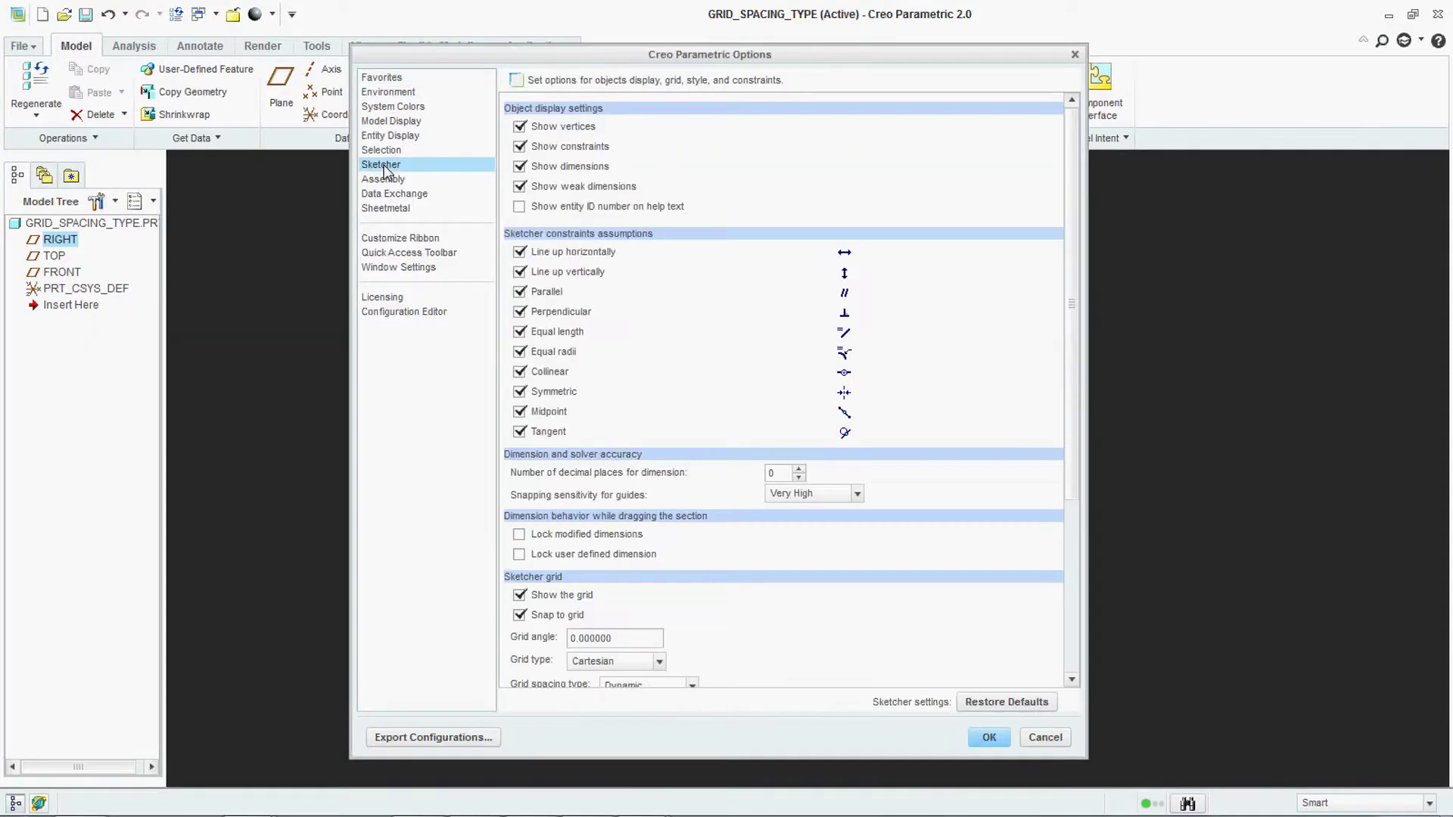
scroll(698, 497, down, 5)
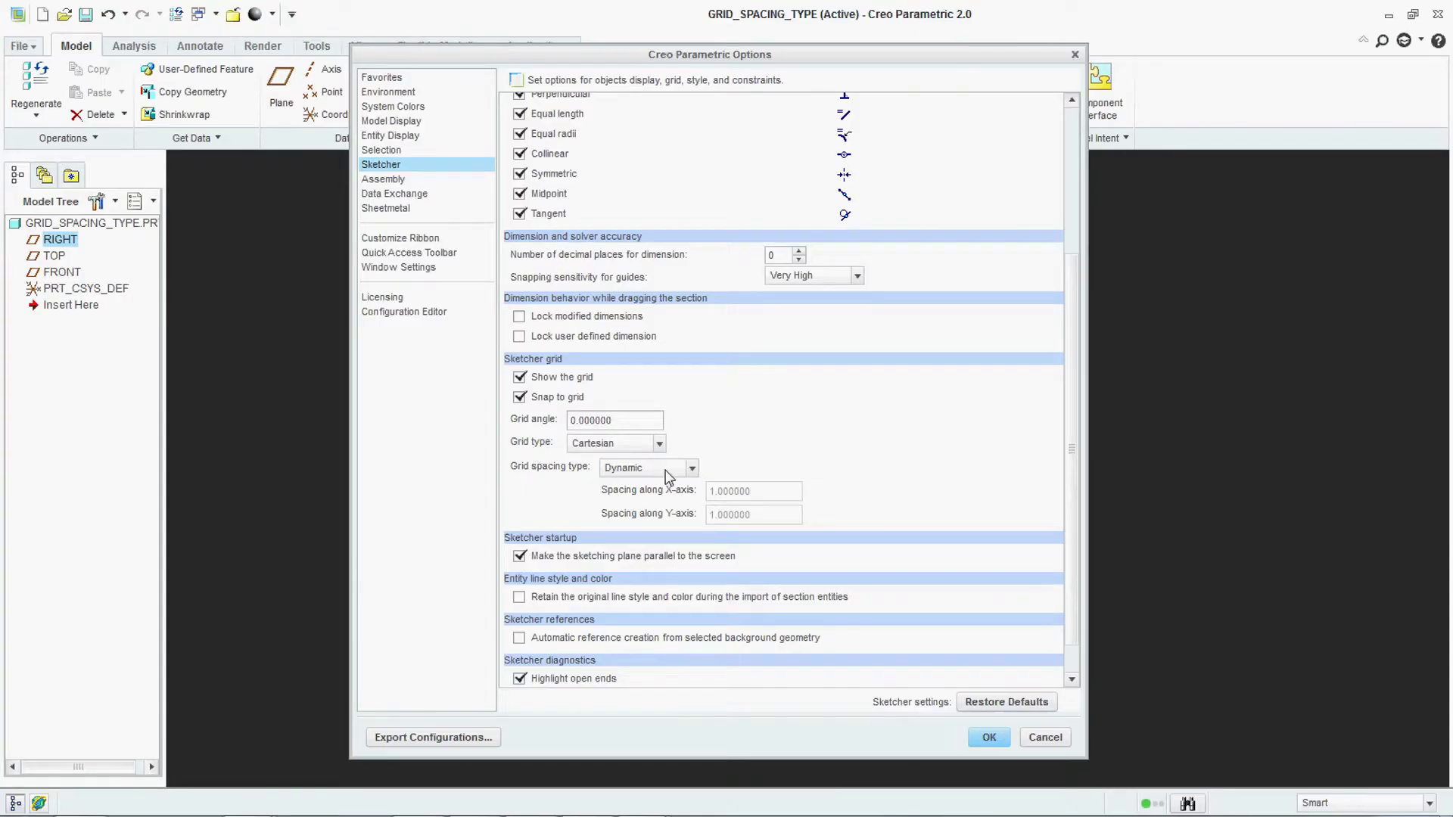
click(661, 471)
click(615, 501)
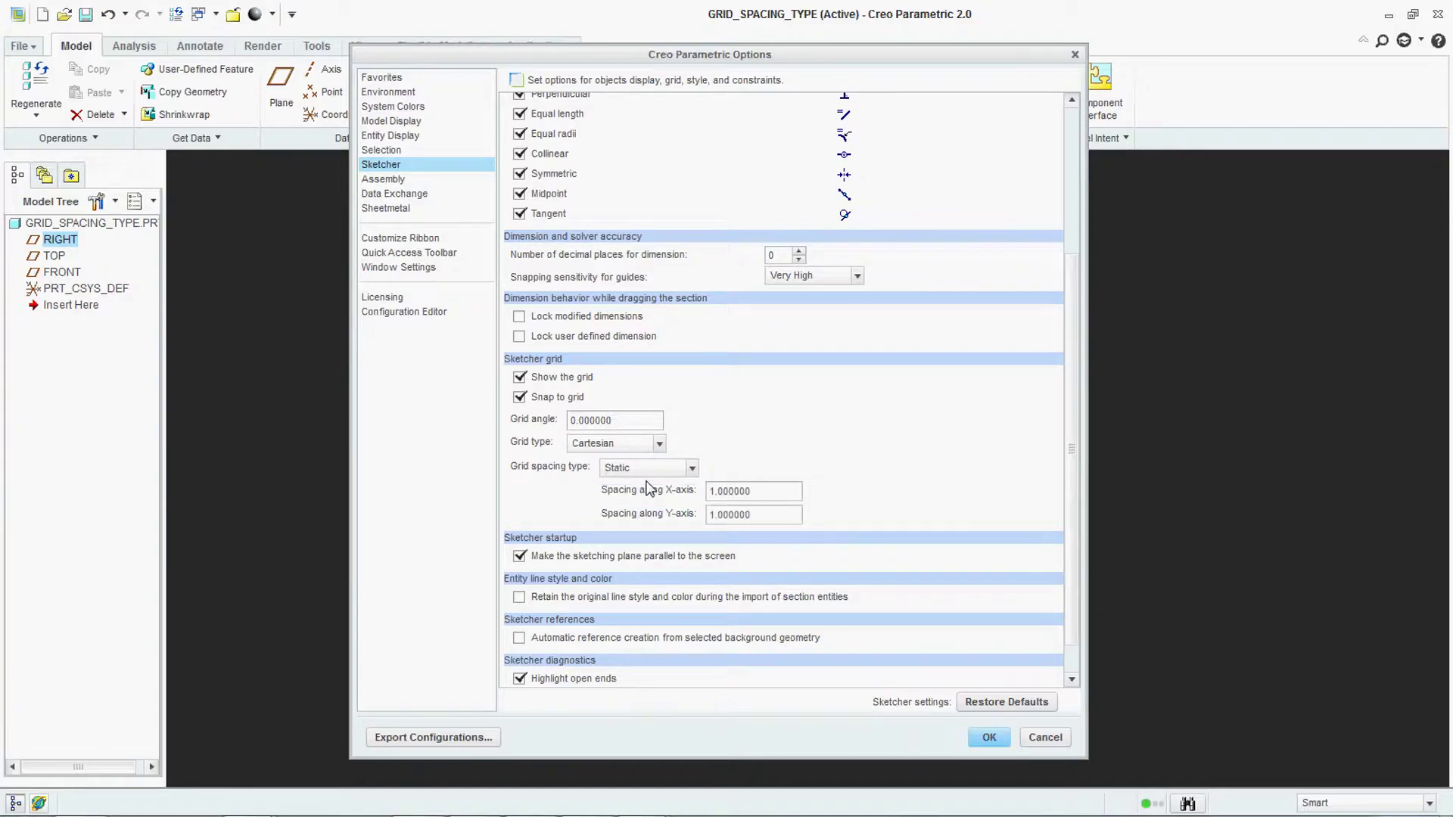
click(648, 467)
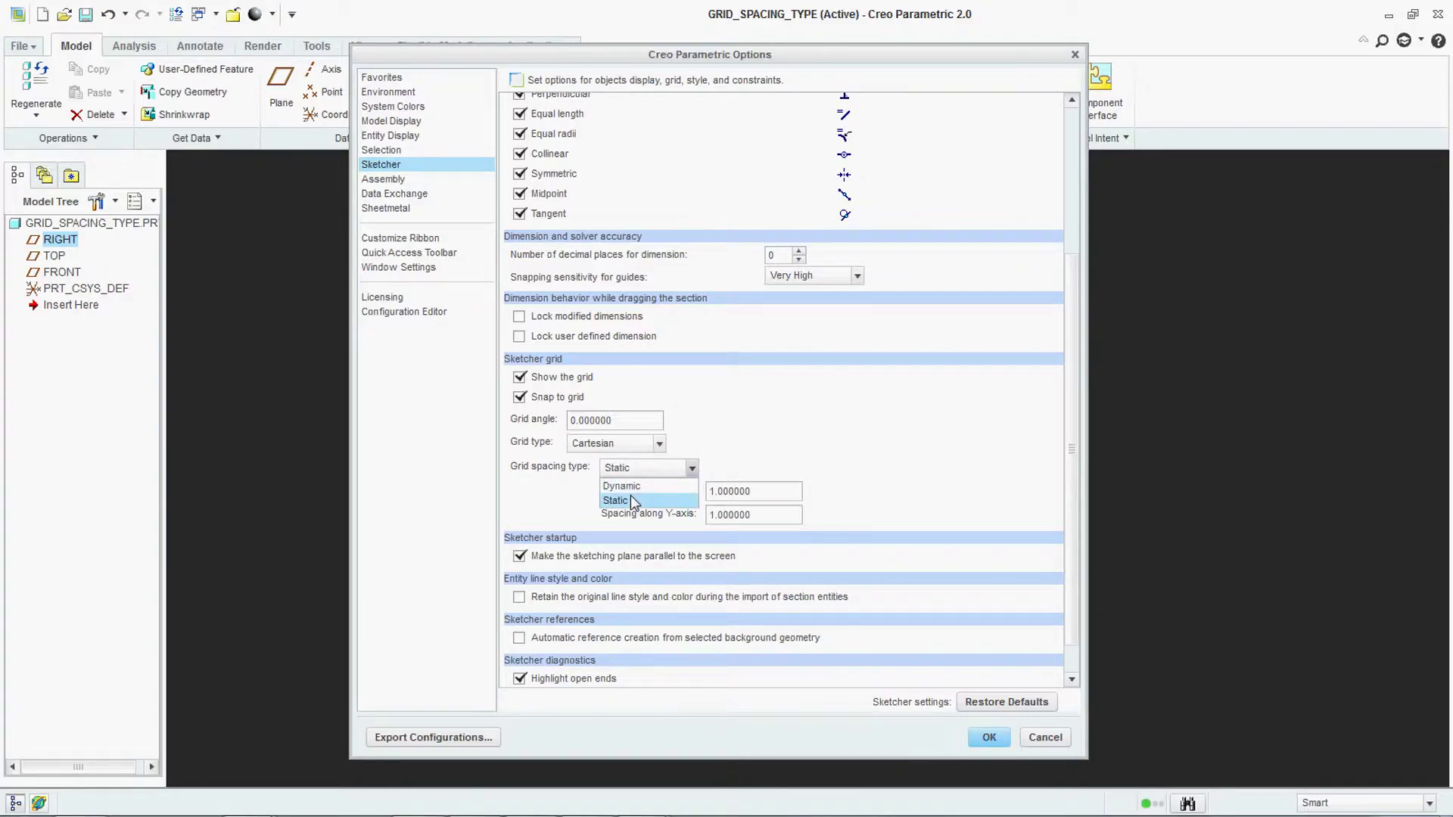
click(631, 501)
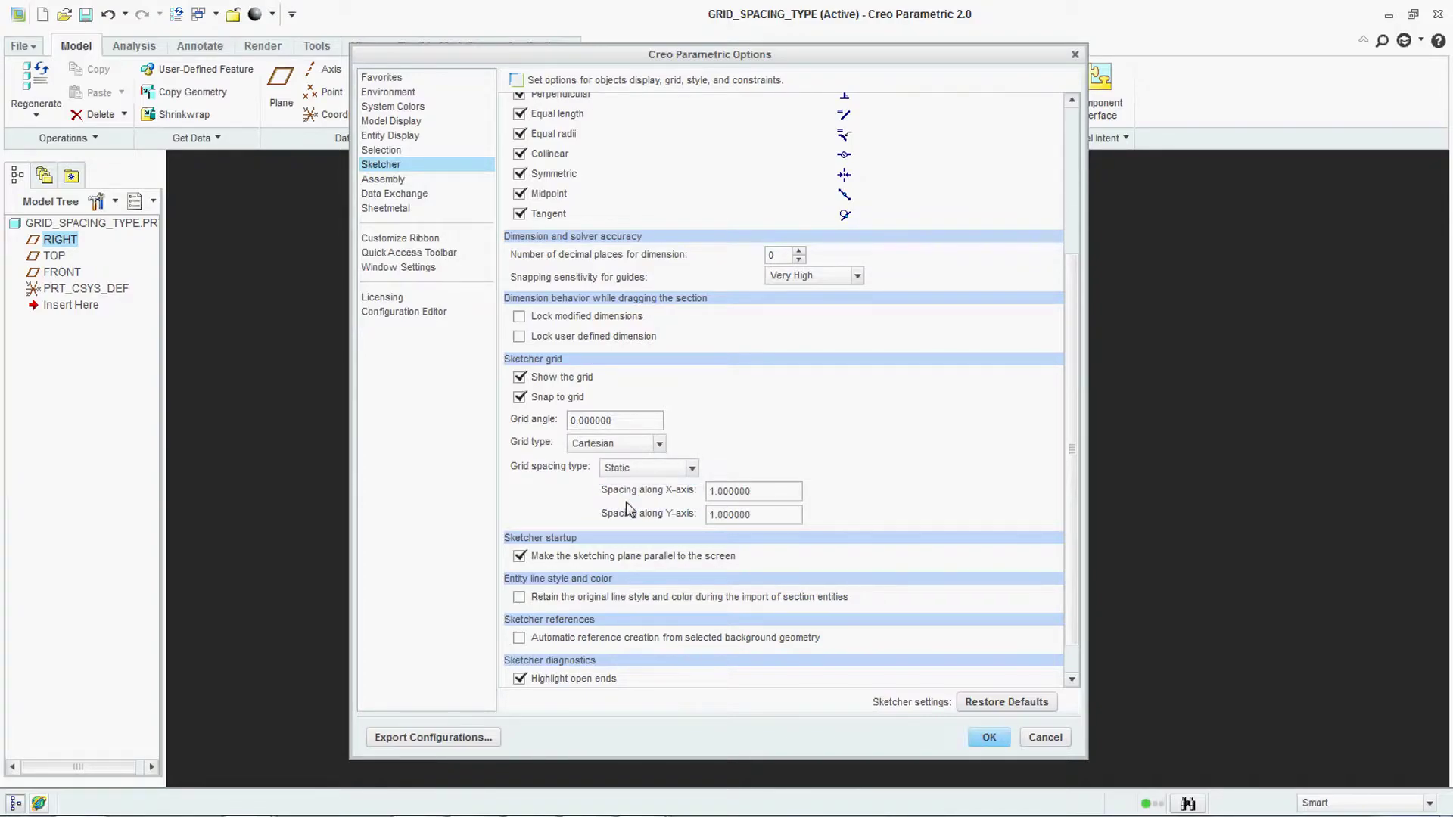
Step: Set the grid spacing to 50 along both the X and Y axes, and apply it without saving to a configuration file
double_click(770, 492)
text(50)
double_click(765, 515)
text(5)
click(983, 737)
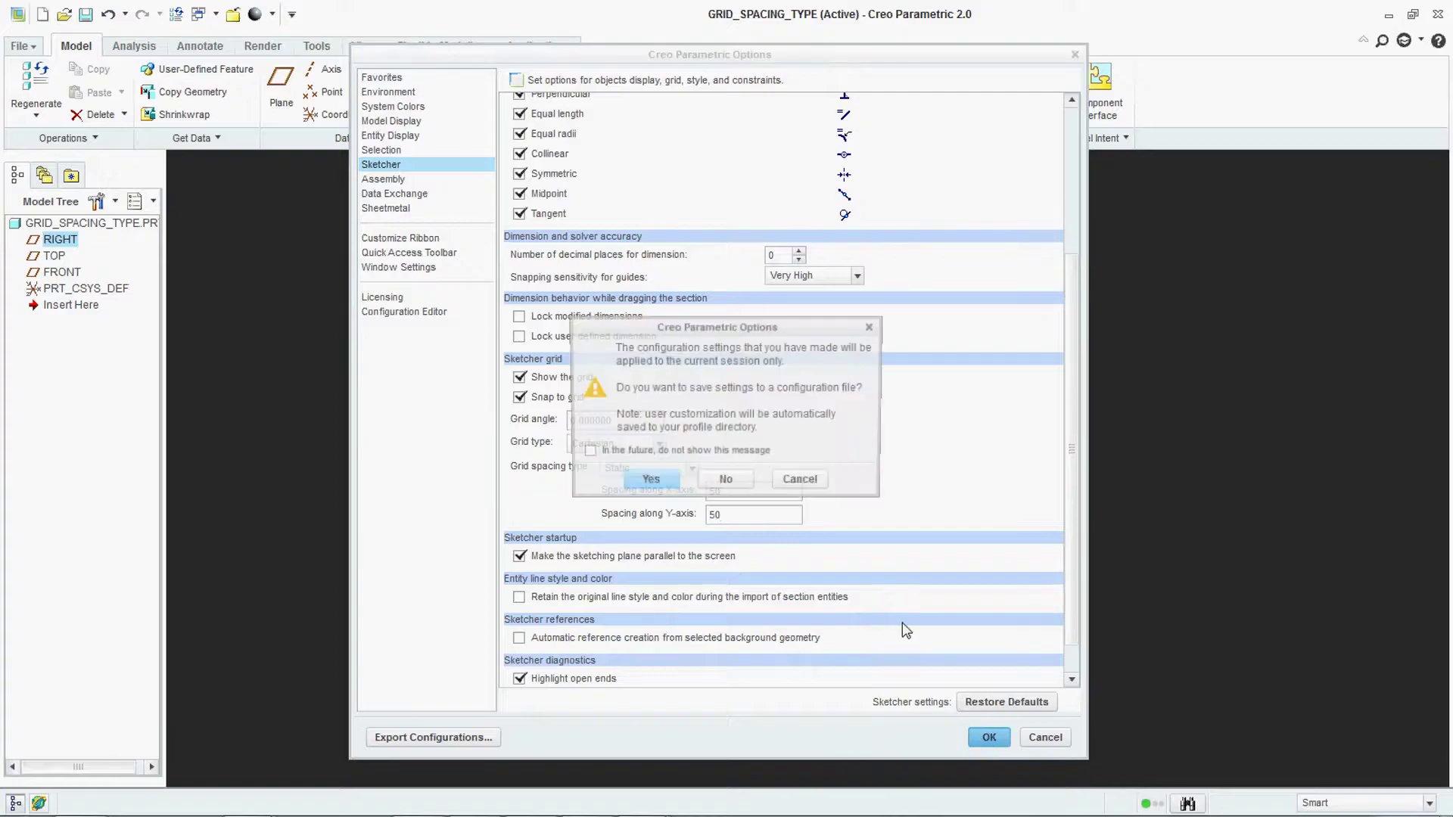
click(712, 483)
Step: Start a sketch on the FRONT datum plane with the RIGHT plane as orientation reference
click(425, 83)
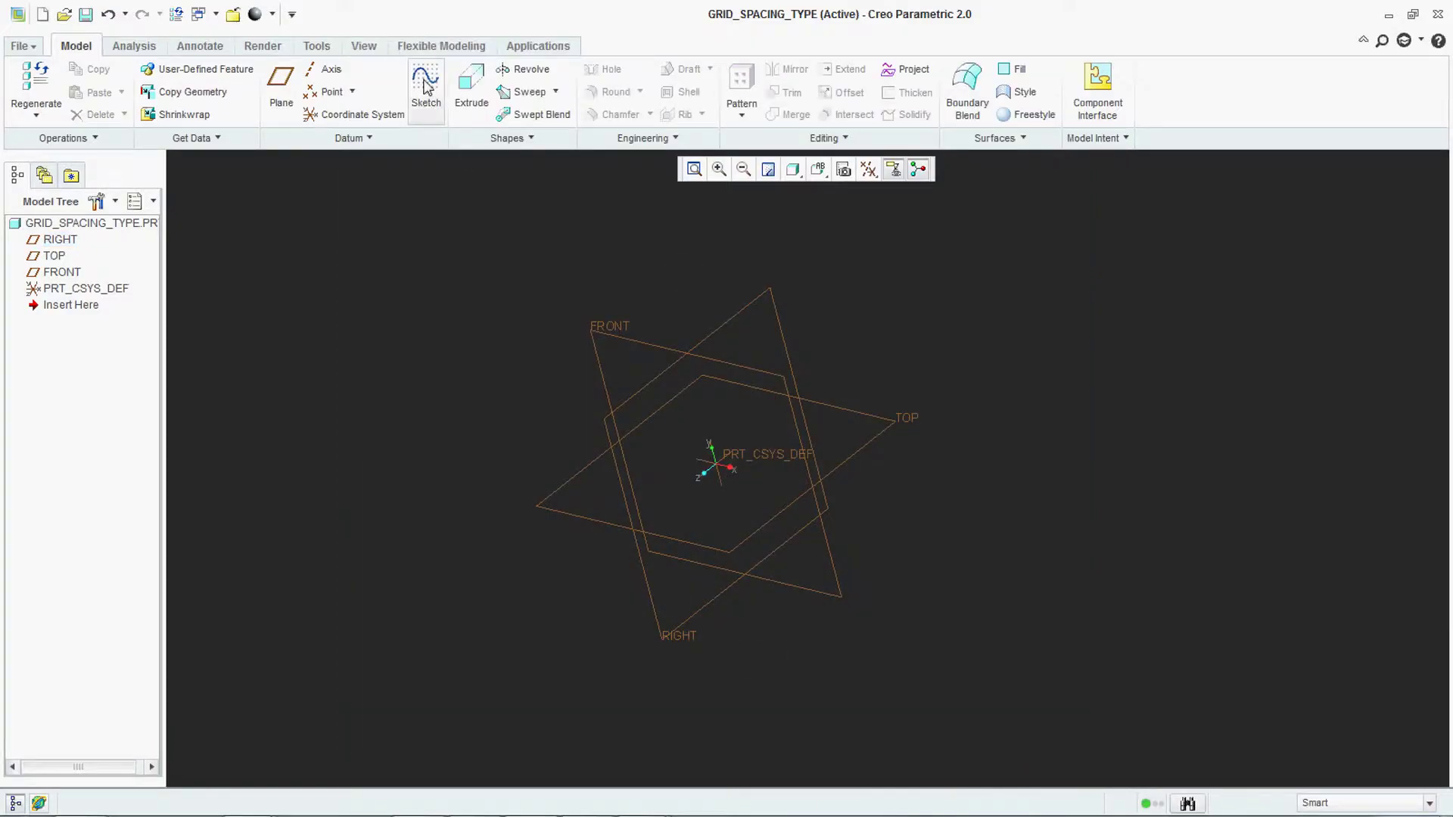
click(590, 328)
click(1379, 384)
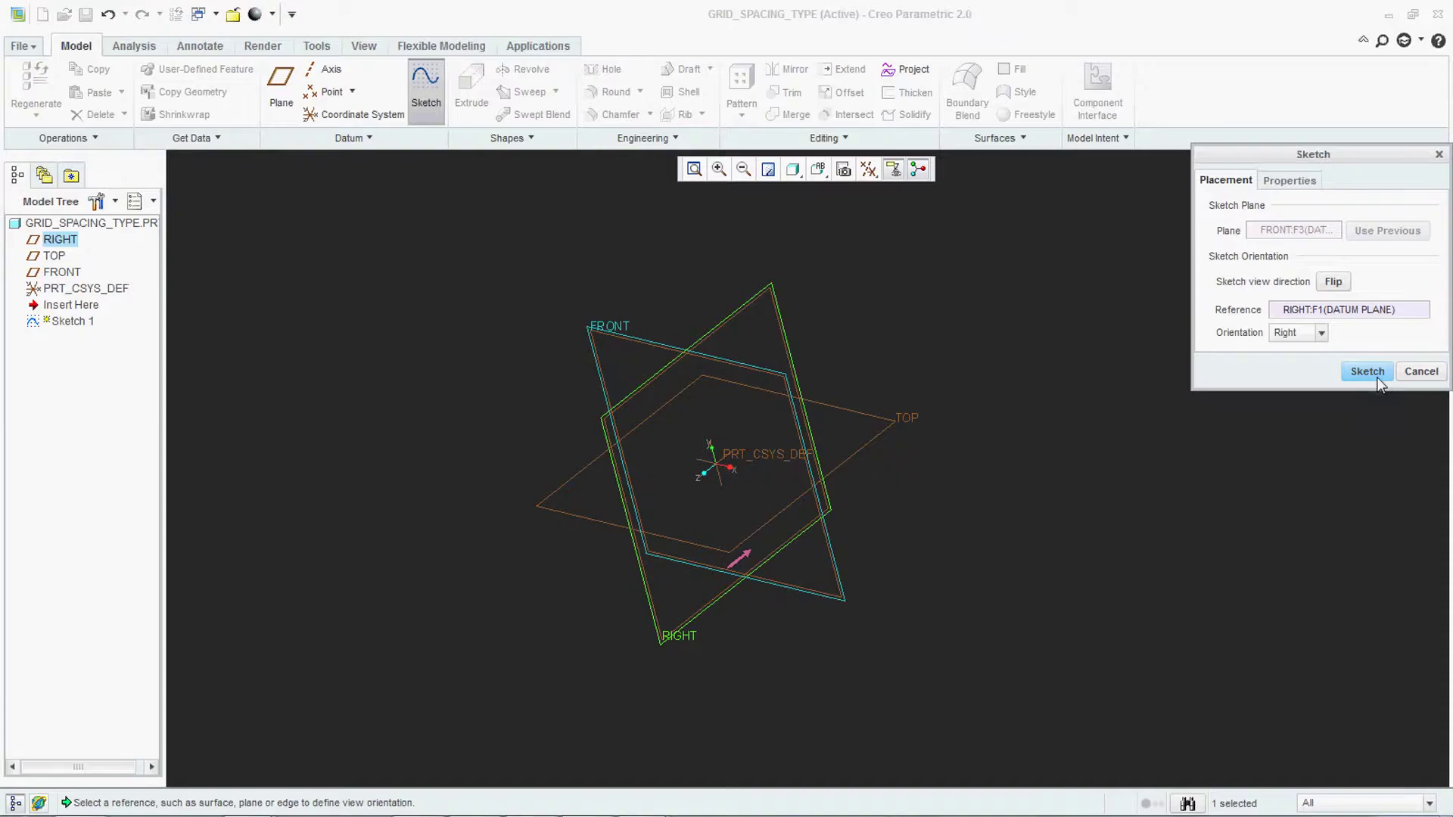
click(1367, 372)
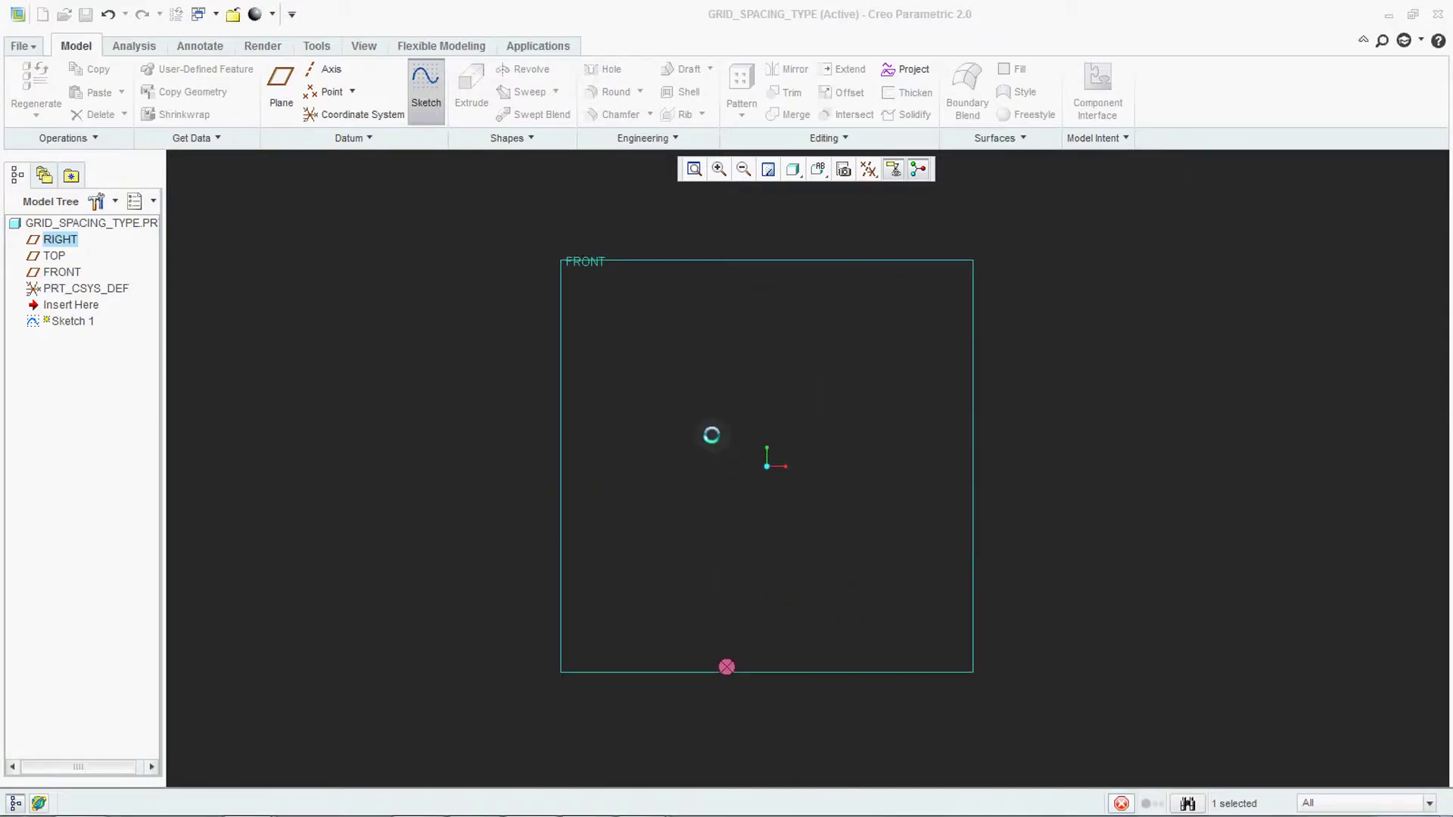
scroll(850, 464, up, 3)
scroll(682, 509, down, 3)
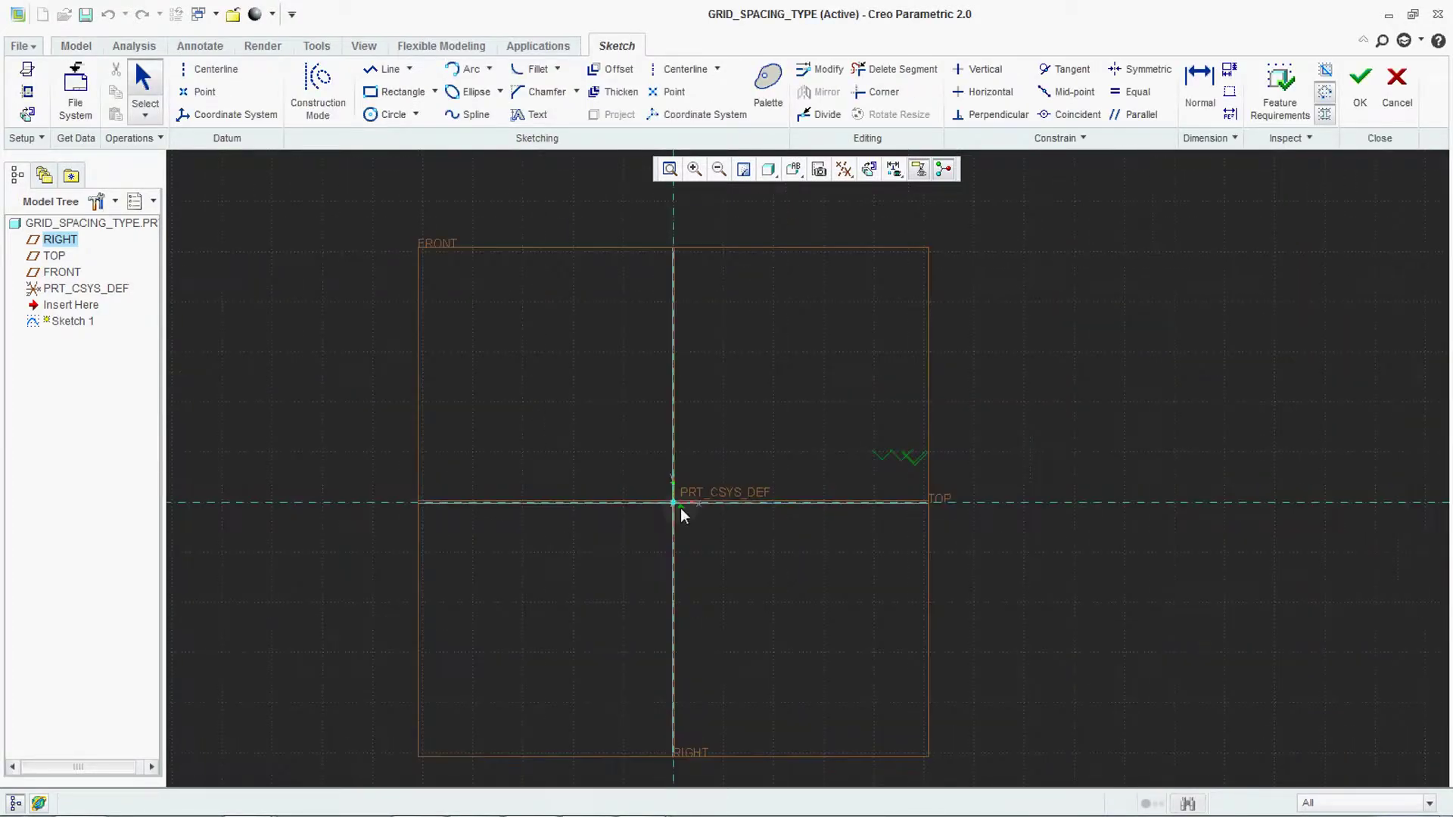
Step: Sketch a horizontal line 50 long from the vertical reference, snapped to the grid 50 above the horizontal reference
scroll(704, 483, up, 2)
right_click(704, 482)
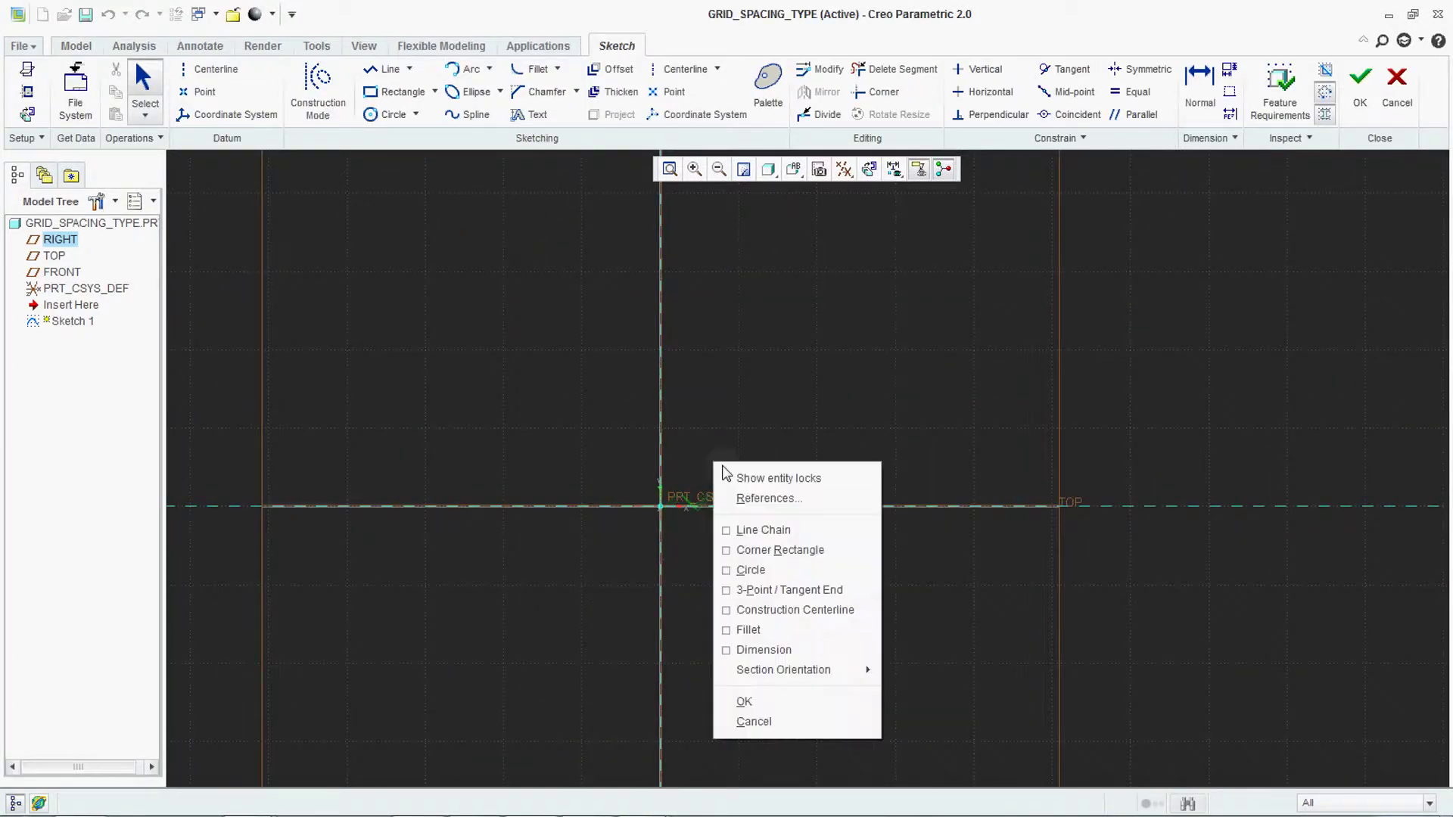
click(748, 532)
click(660, 428)
click(739, 427)
middle_click(691, 473)
middle_click(690, 467)
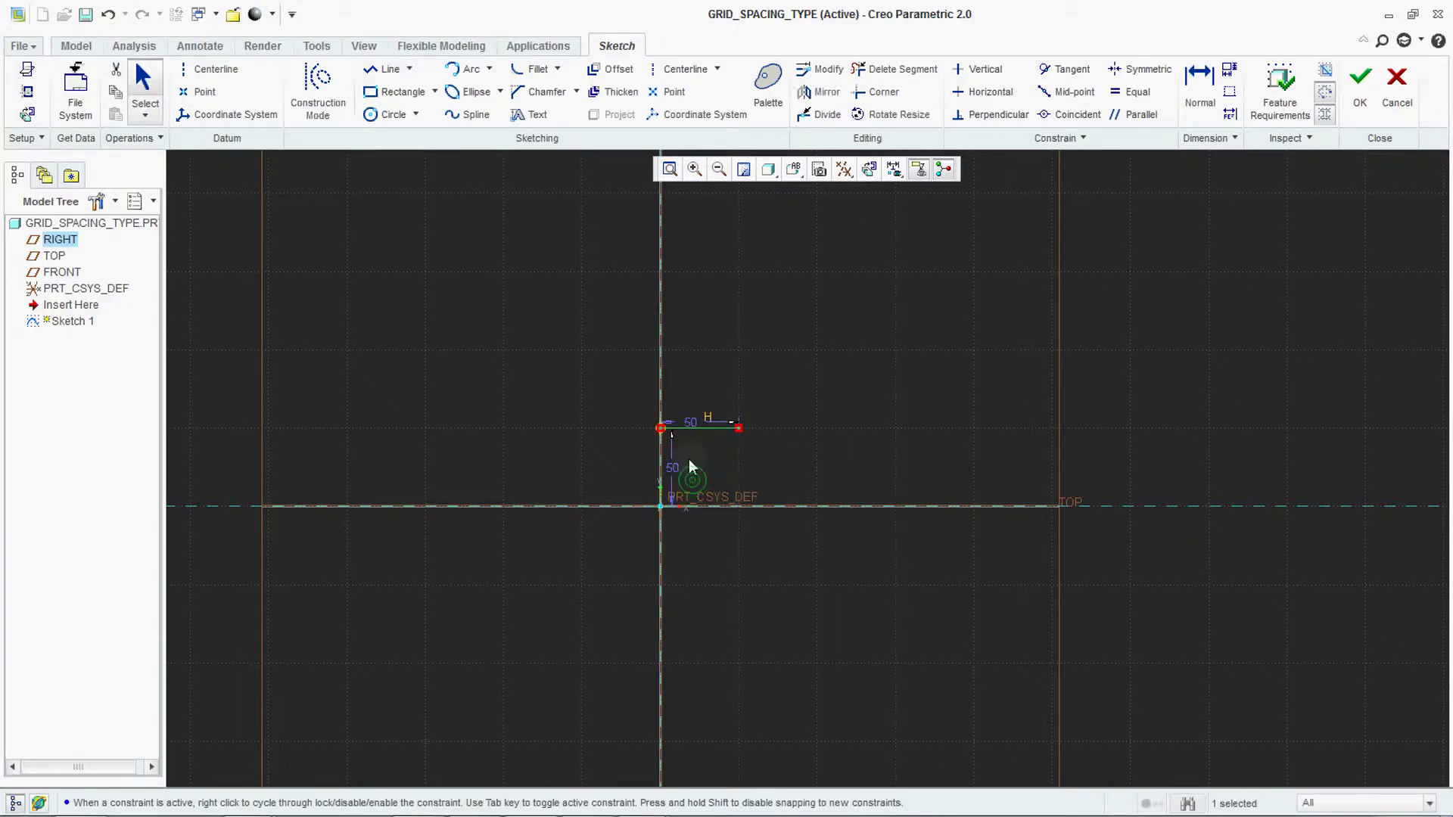
Step: Examine the static grid around the line at different zoom levels and orientations, and quit the sketch without saving
scroll(690, 459, down, 6)
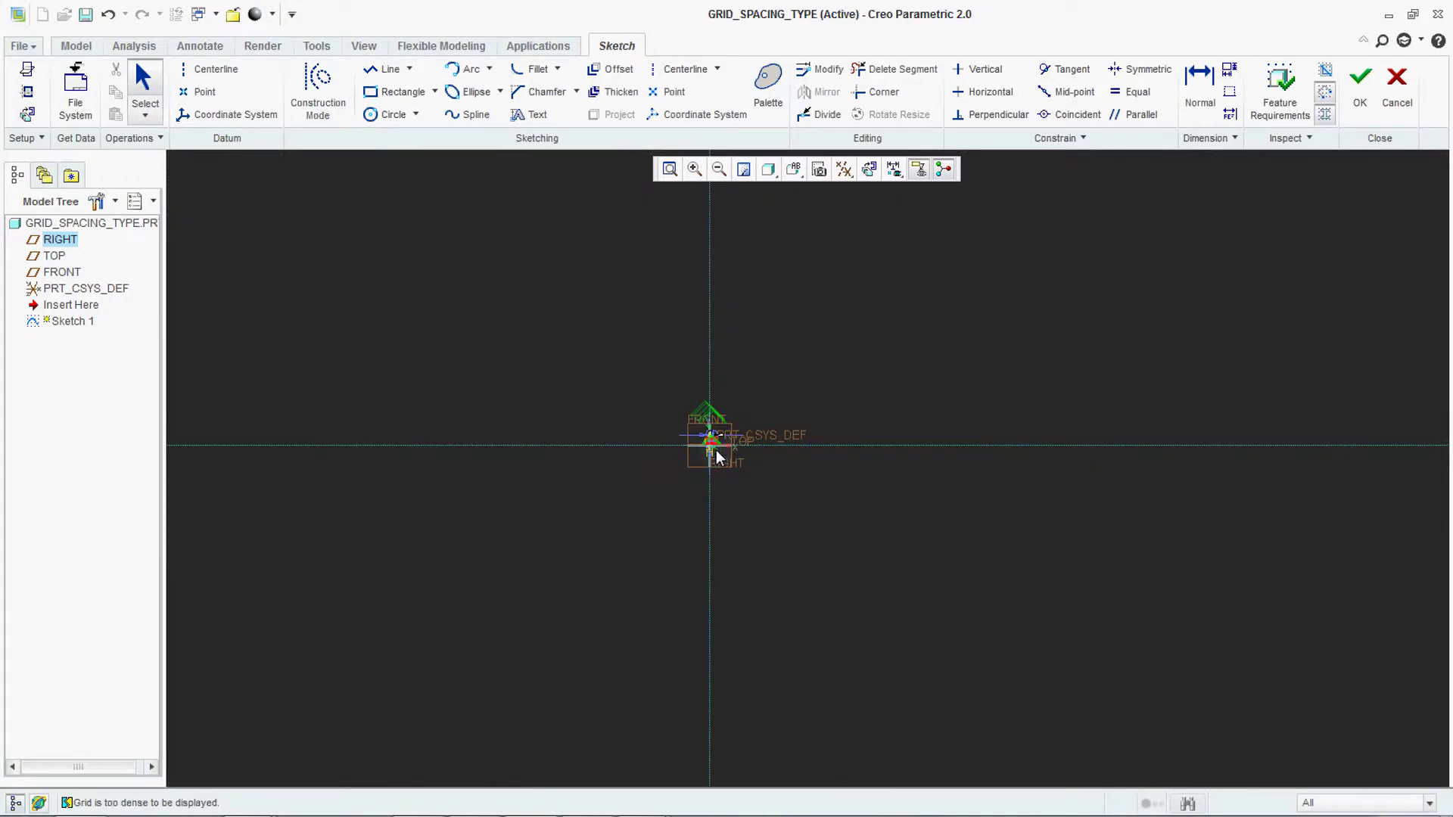
scroll(716, 456, up, 7)
scroll(708, 427, down, 1)
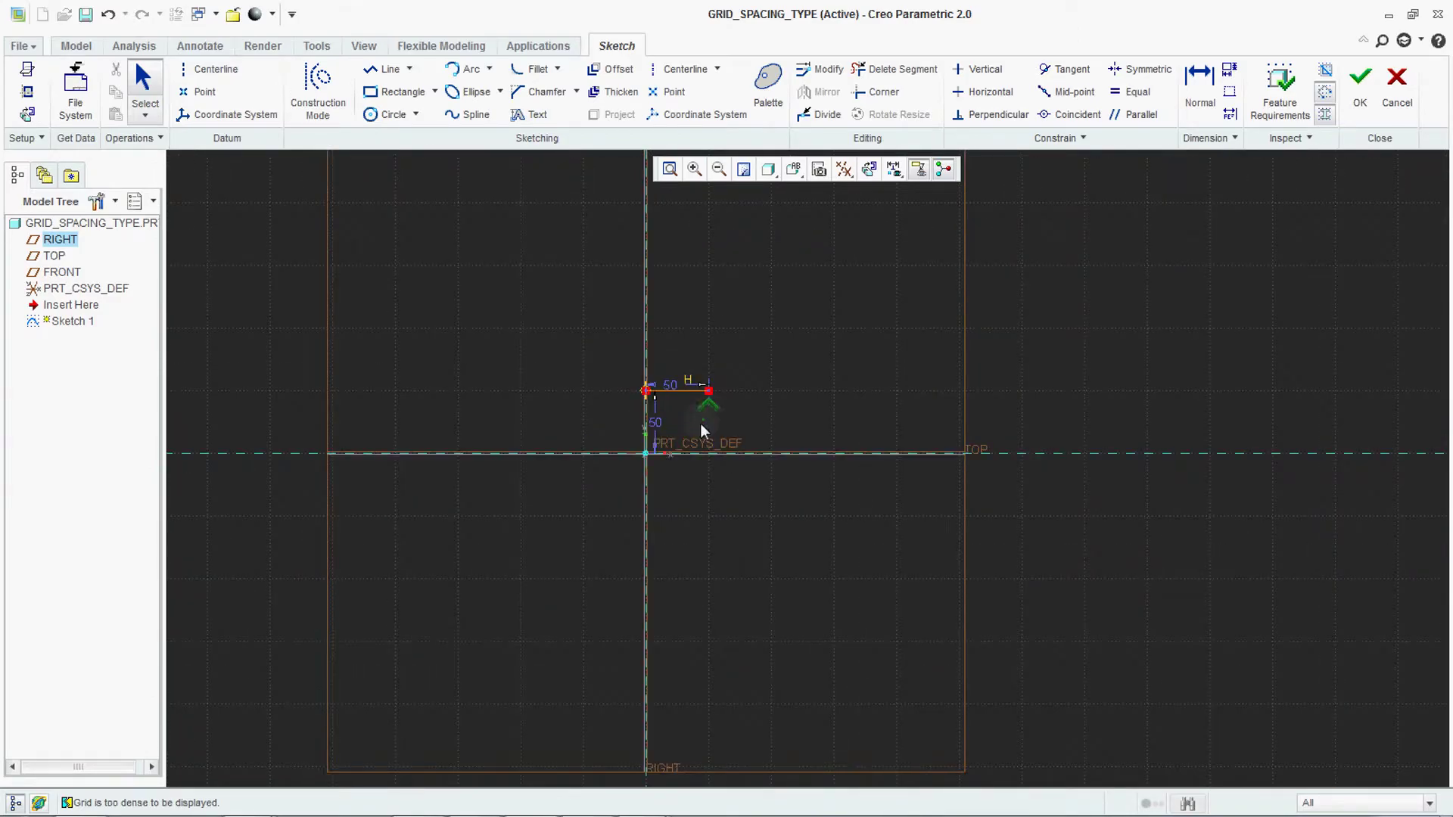
mouse_move(701, 431)
middle_down()
mouse_move(739, 442)
mouse_move(759, 487)
middle_up()
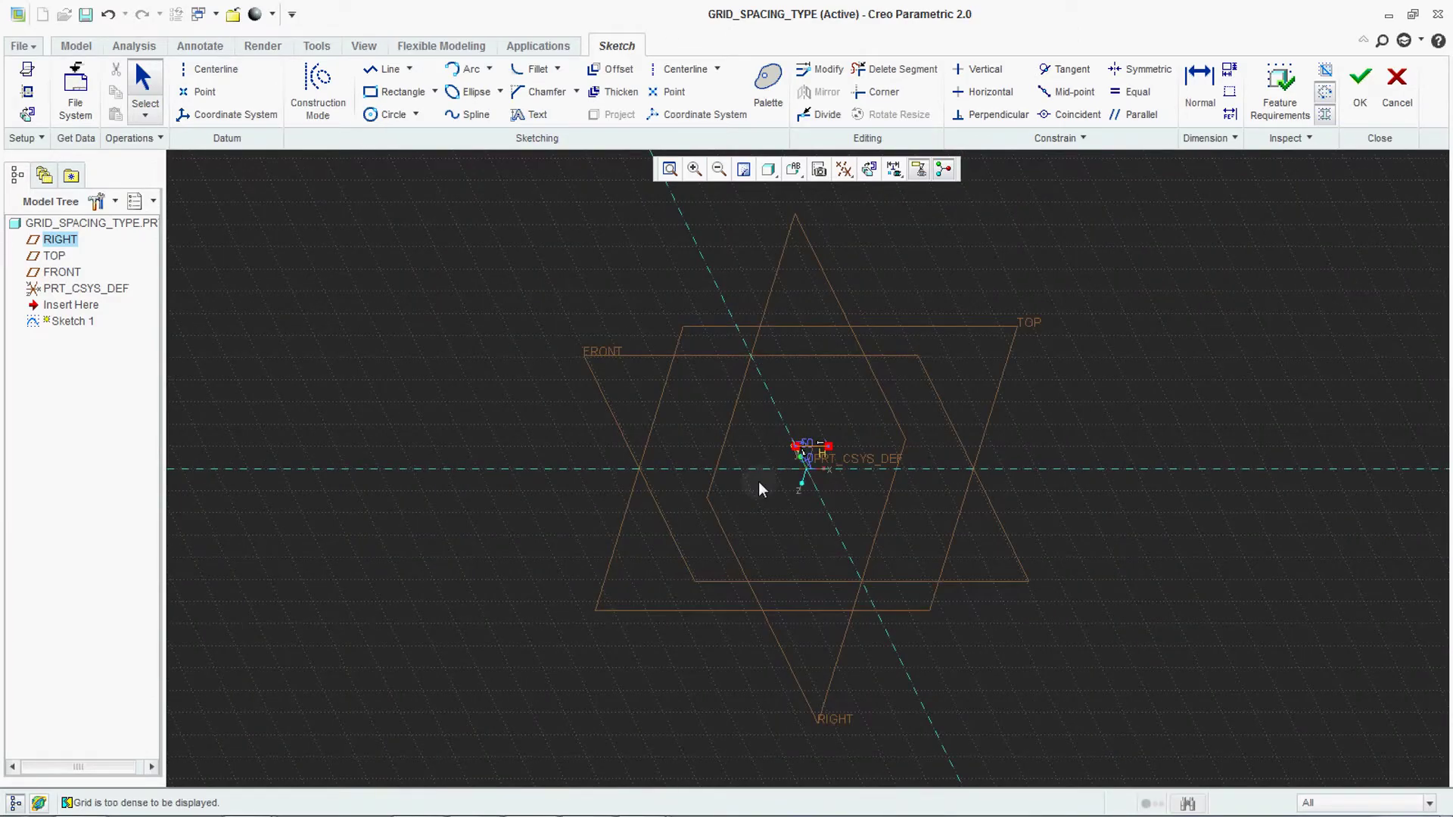
click(1391, 119)
click(686, 434)
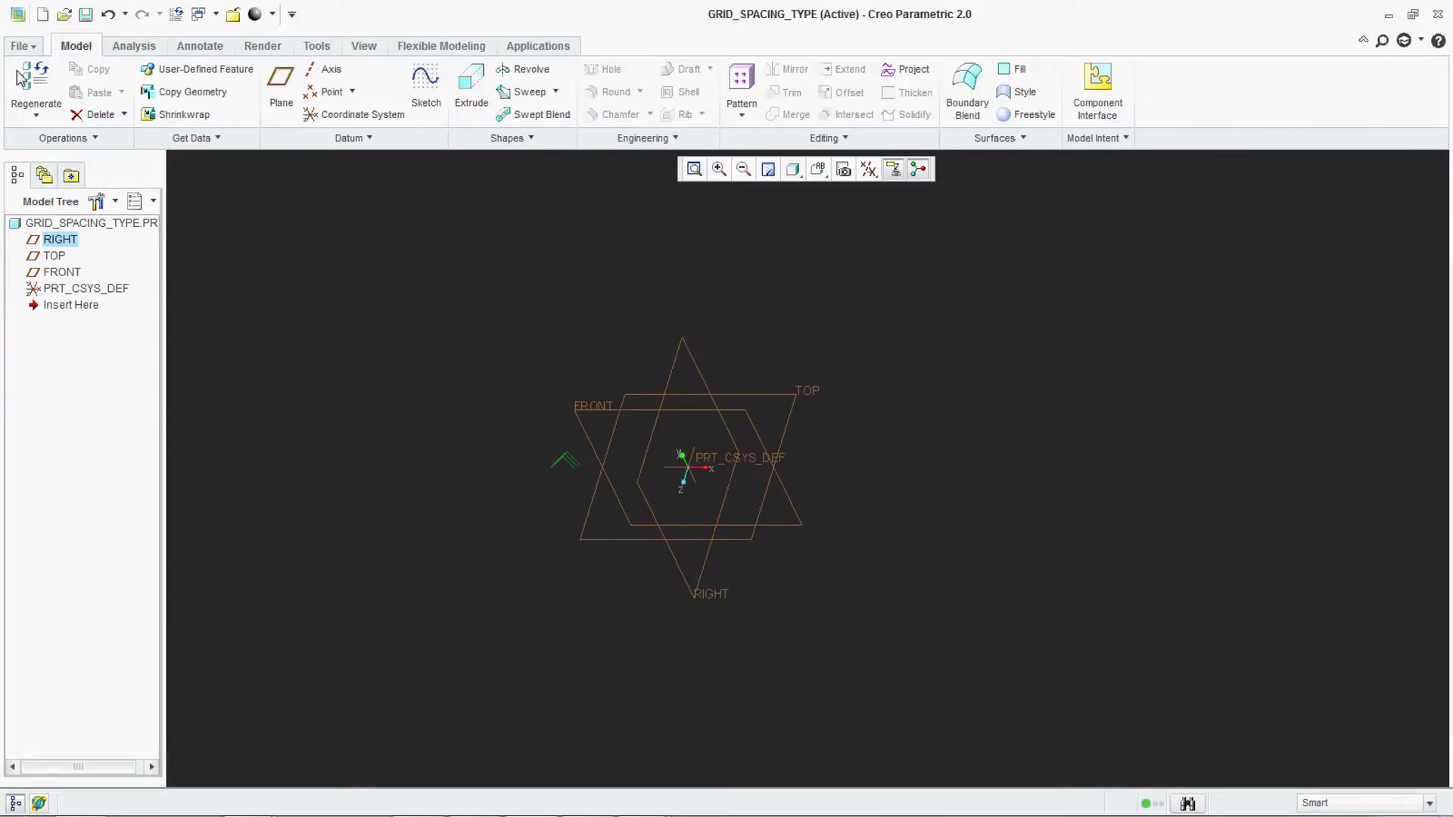
Step: Set the grid spacing type back to Dynamic in the Sketcher options
click(21, 46)
click(53, 458)
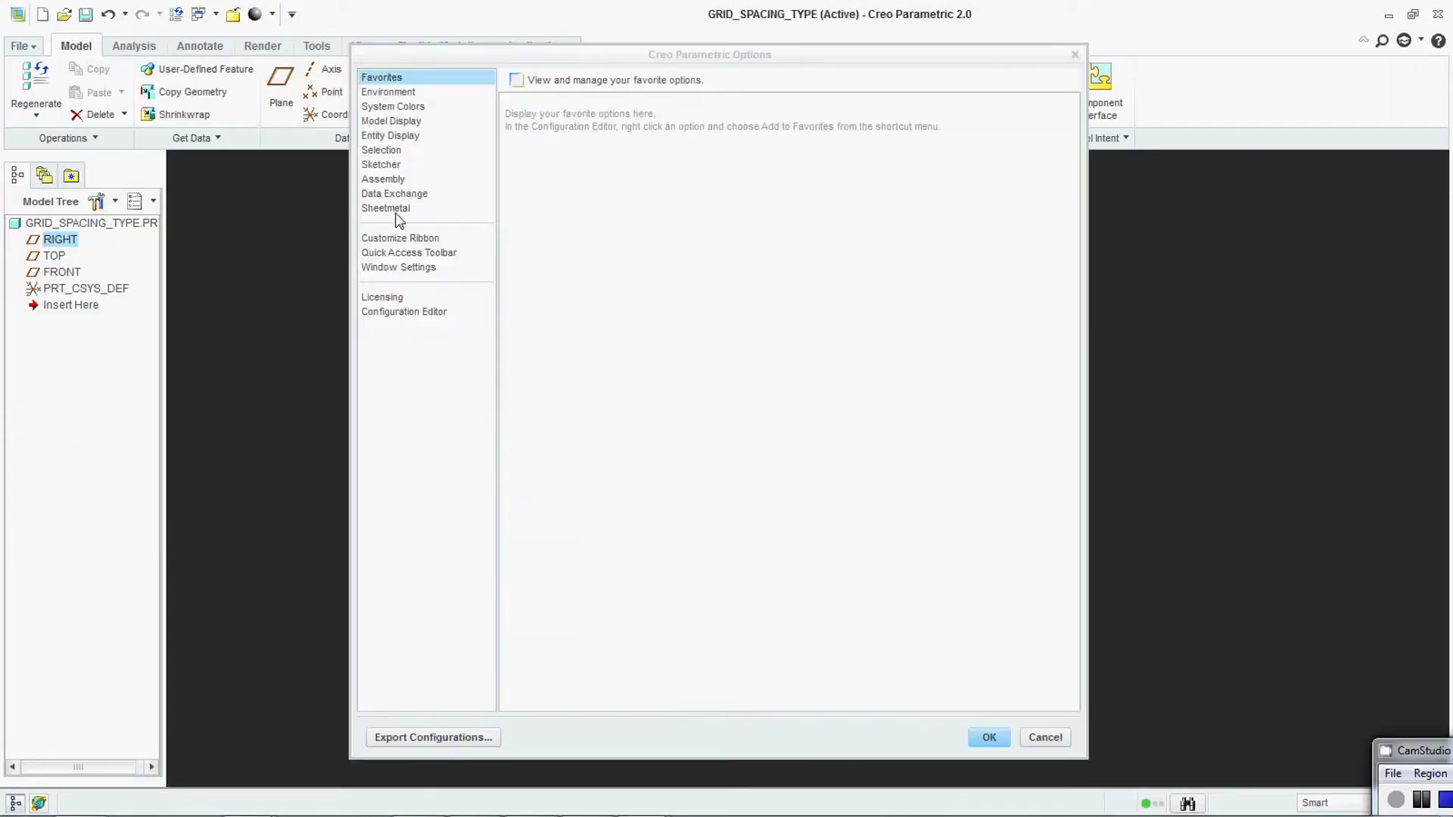
click(390, 167)
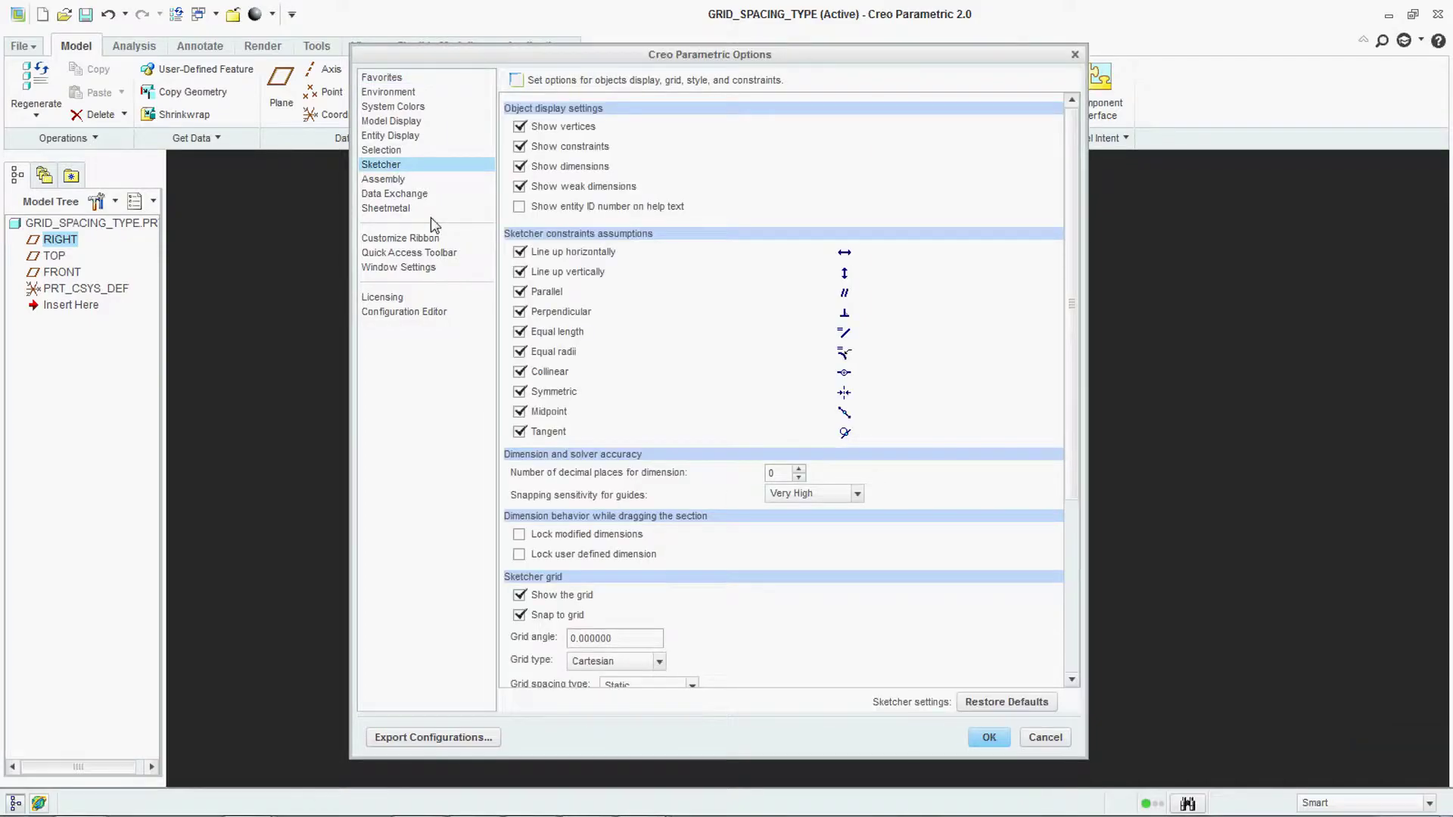
scroll(699, 476, down, 3)
click(645, 513)
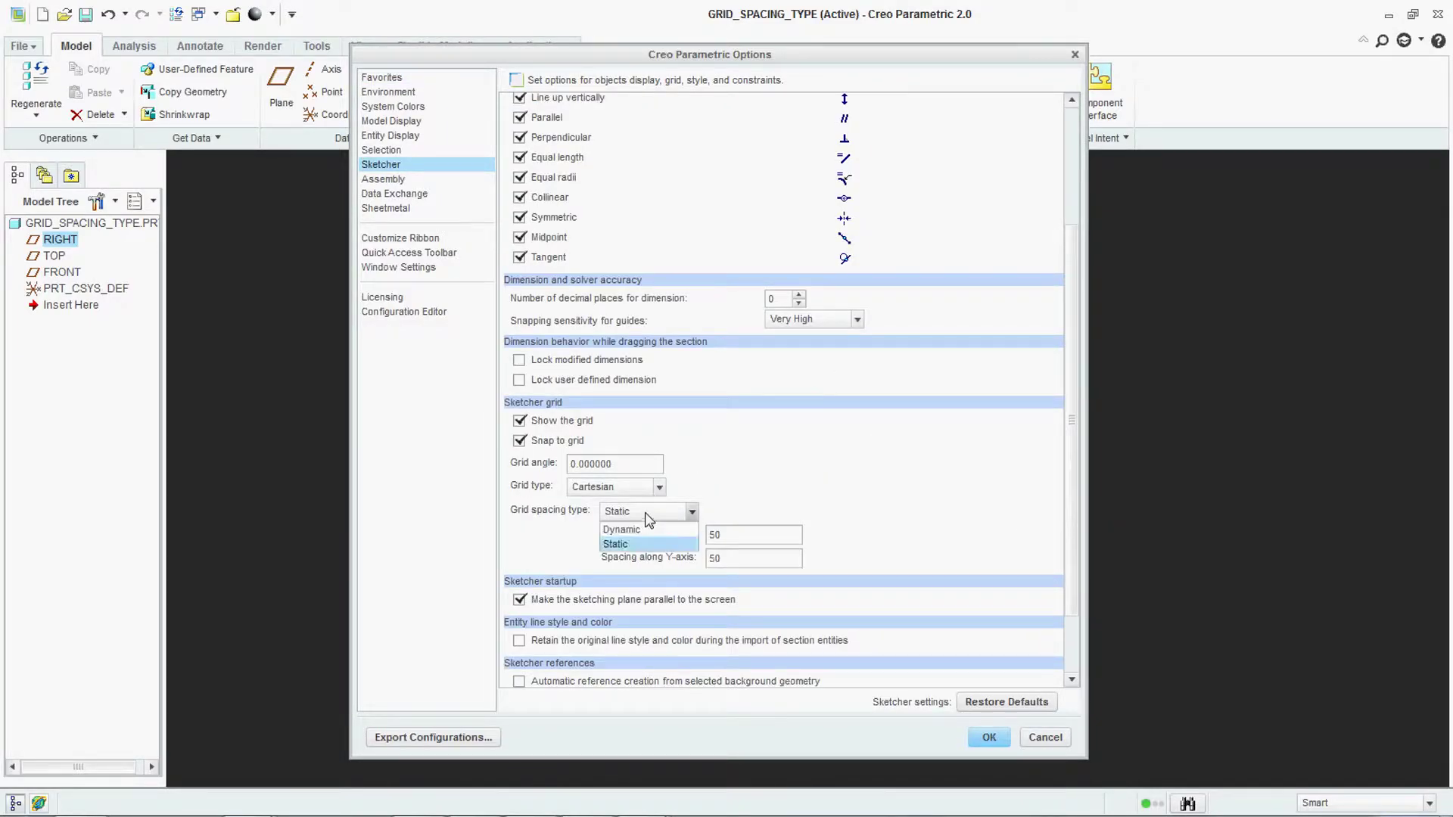
click(641, 533)
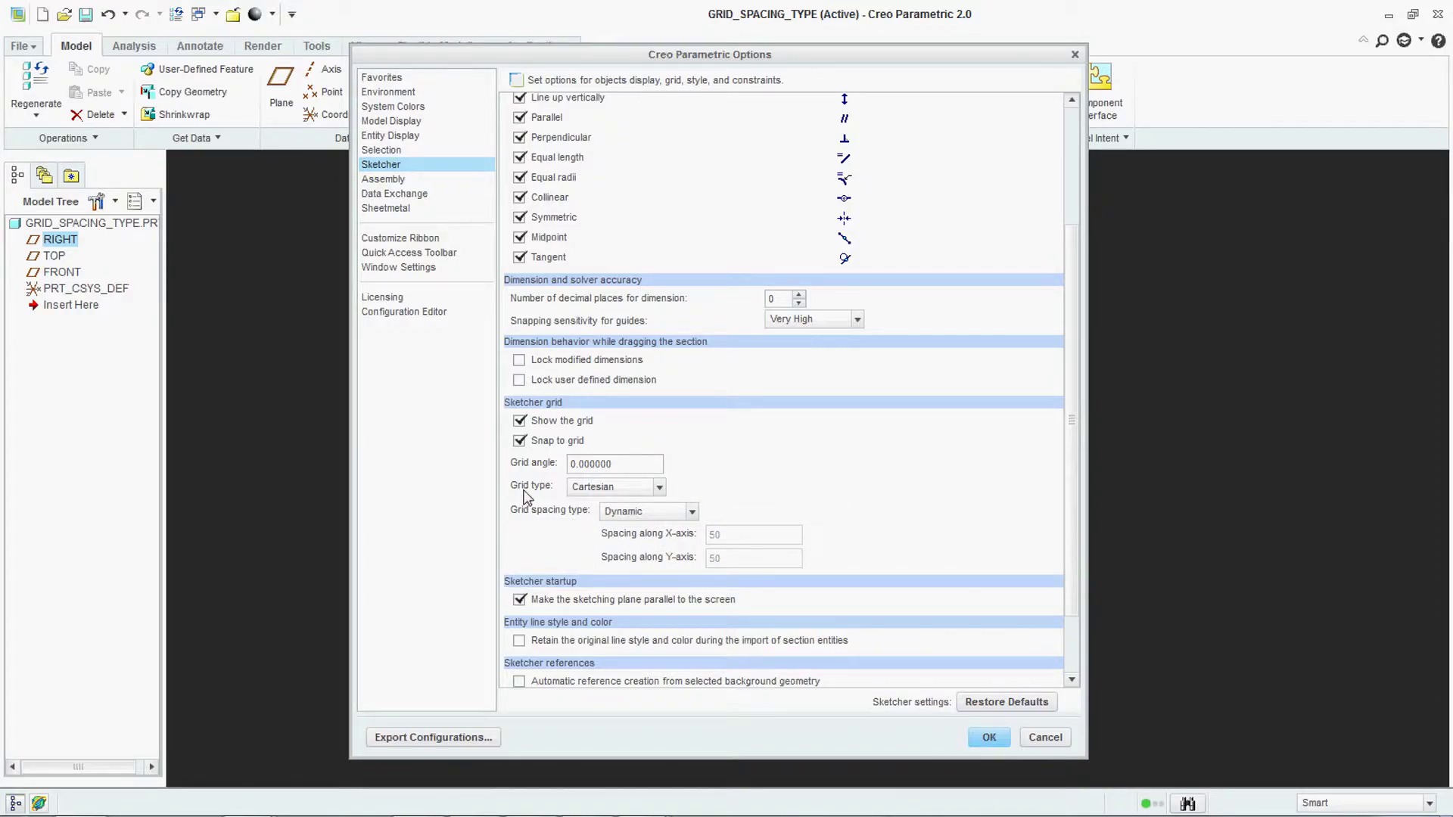
Step: Switch the grid type to Polar to view its spacing settings, and return it to Cartesian
click(621, 489)
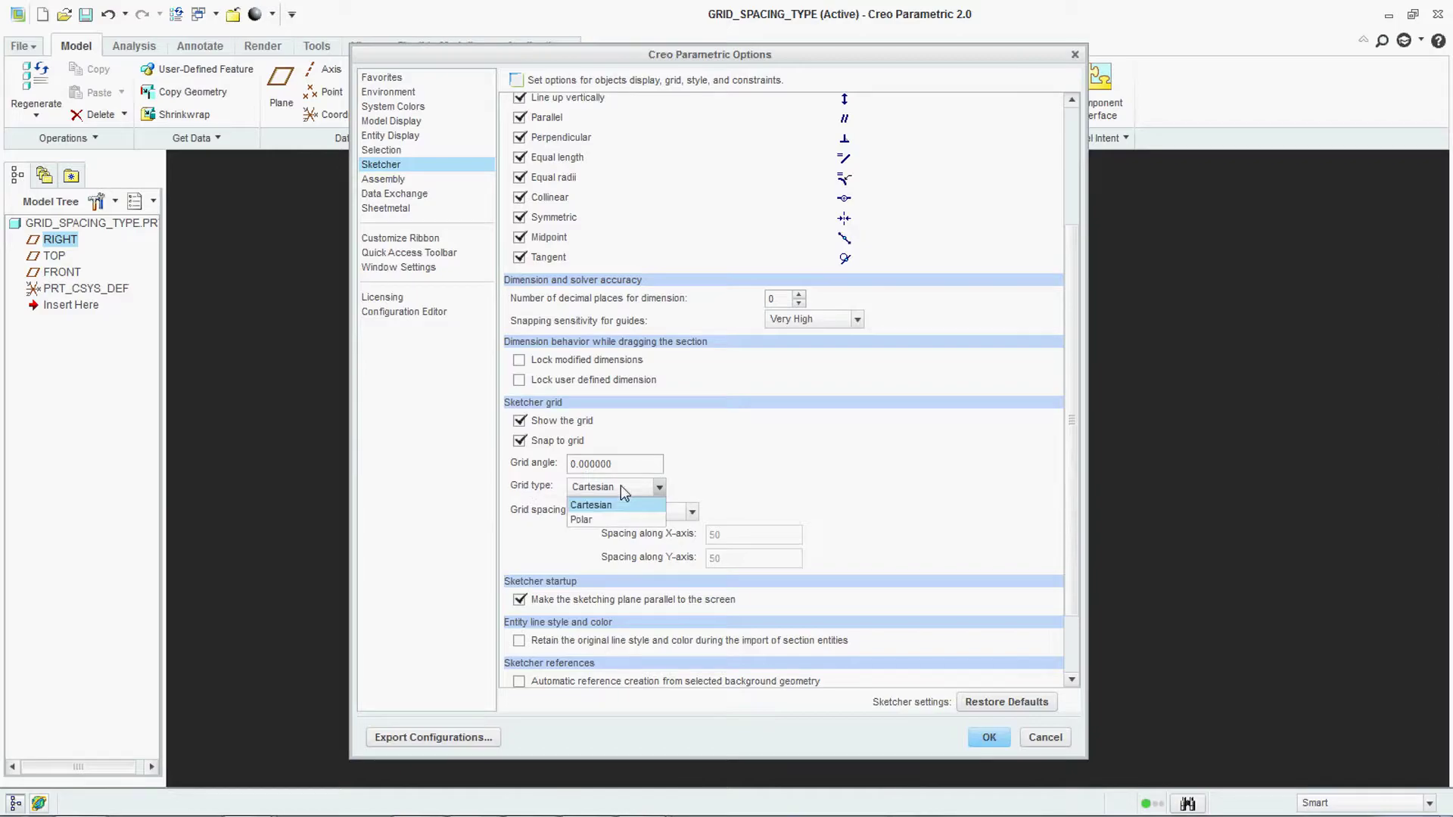
click(593, 518)
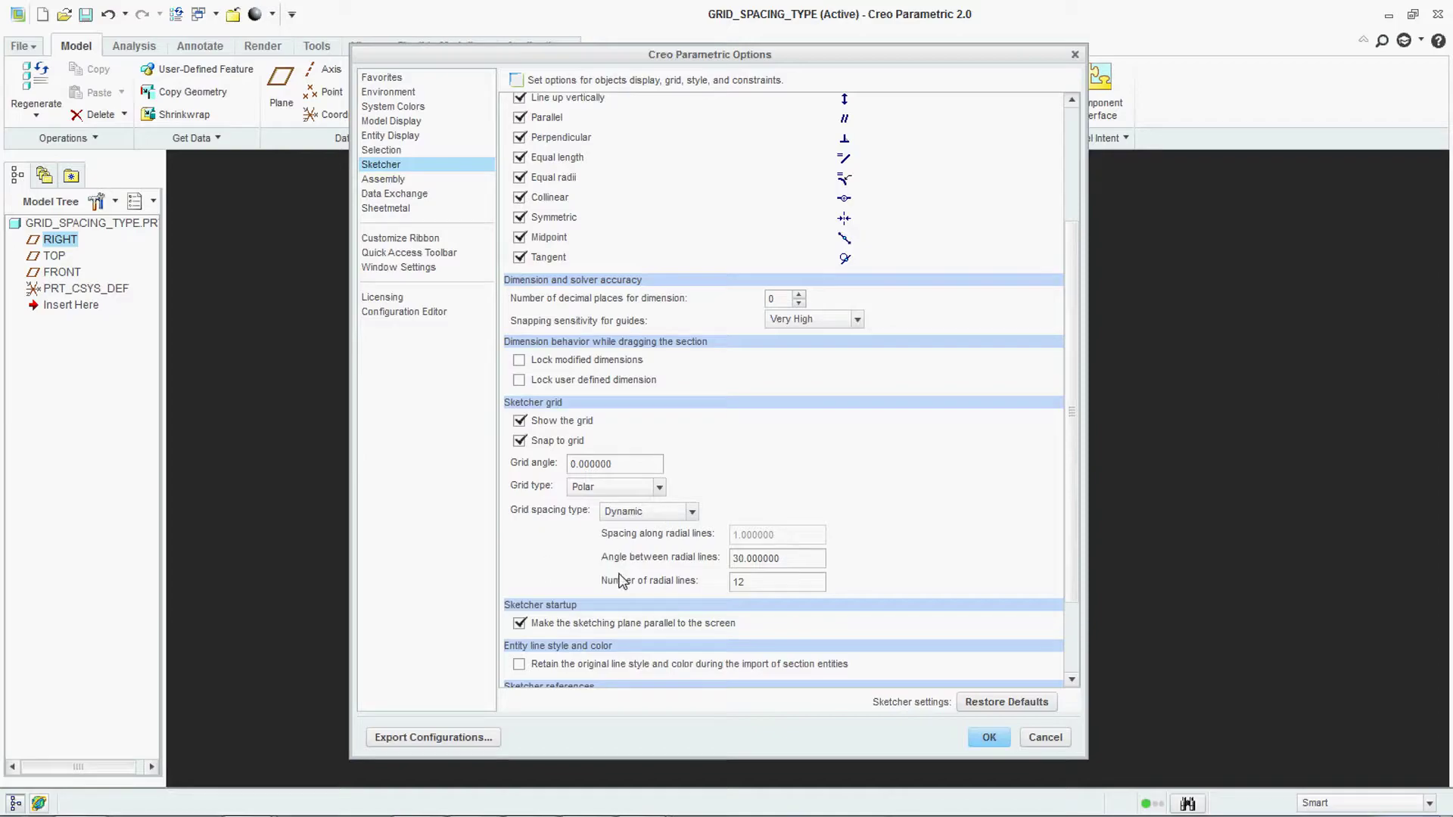
click(619, 488)
click(612, 504)
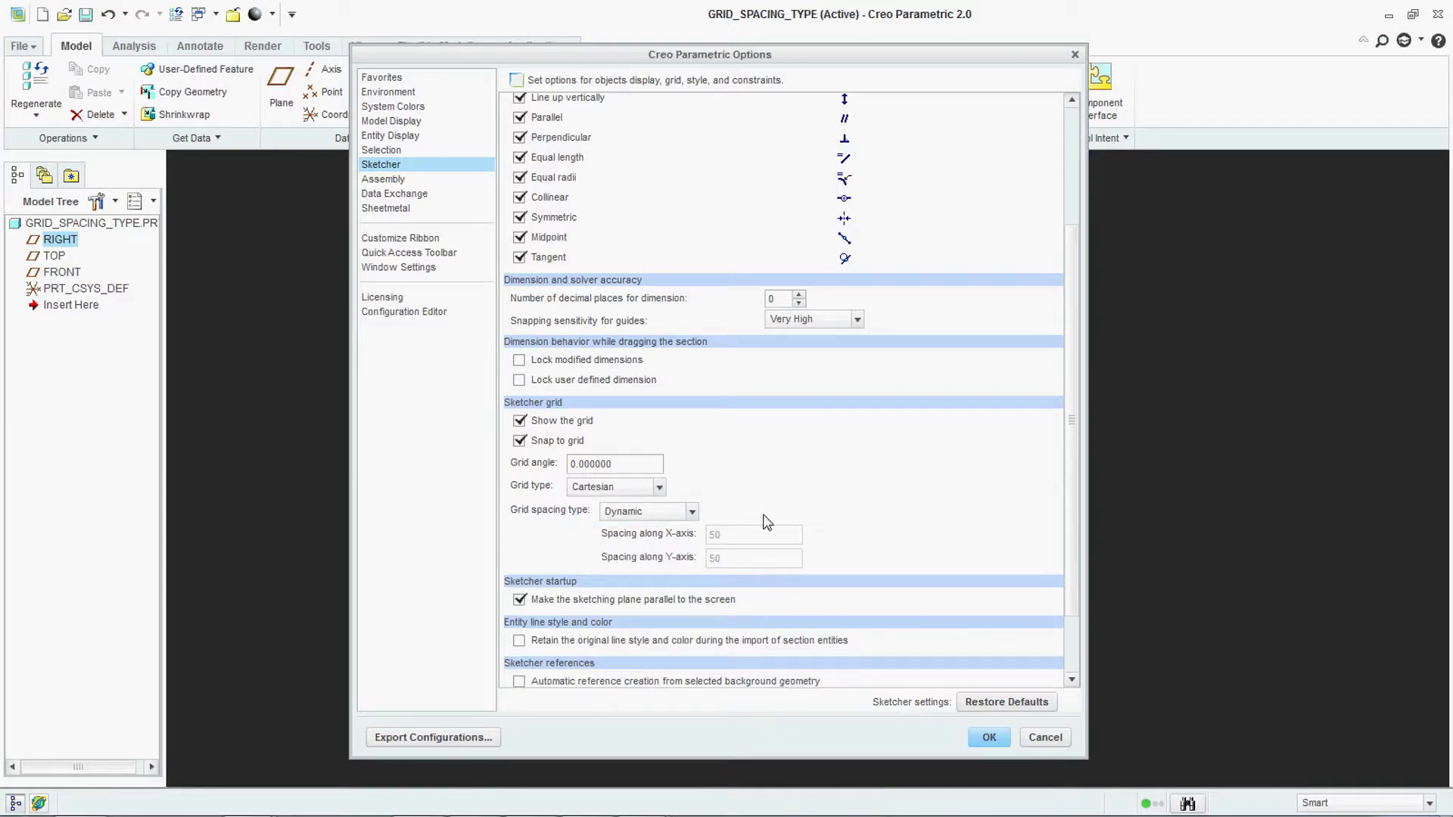
Step: Set the sketcher grid type to Polar and apply it without saving to a configuration file
click(638, 487)
click(598, 522)
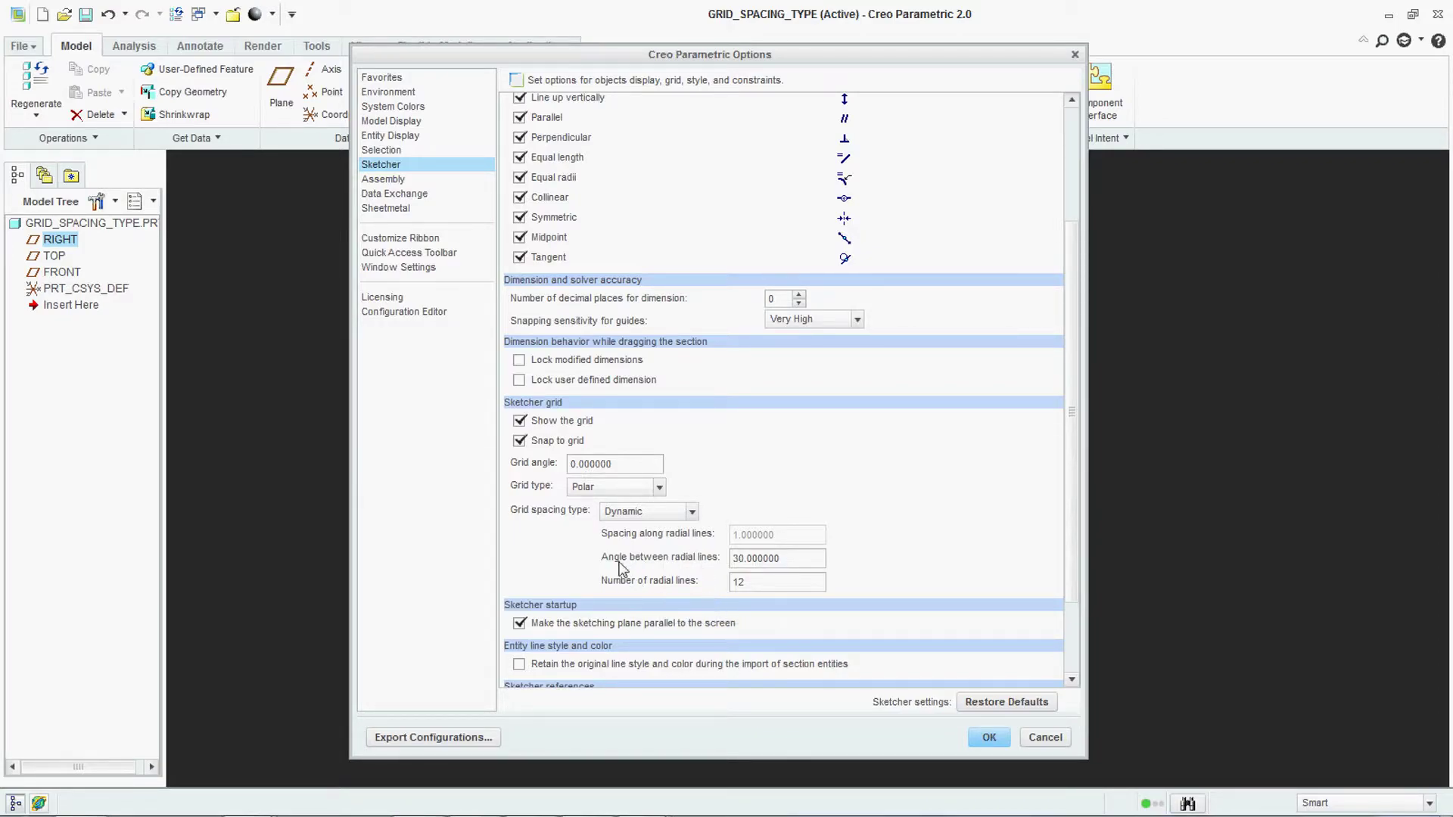
click(989, 738)
click(729, 484)
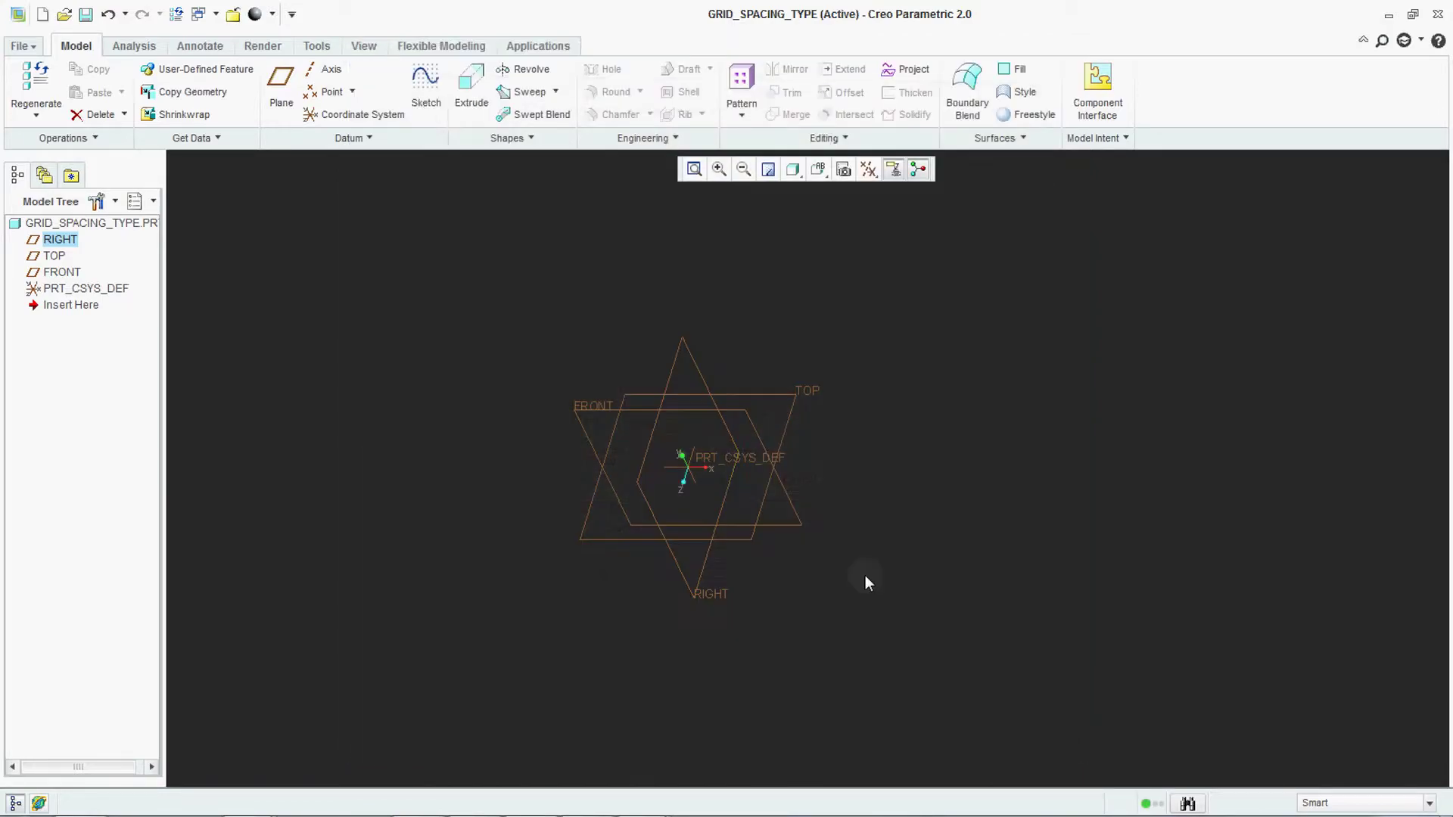
Step: Start a sketch on the FRONT datum plane and examine the polar grid at different zoom levels
click(426, 83)
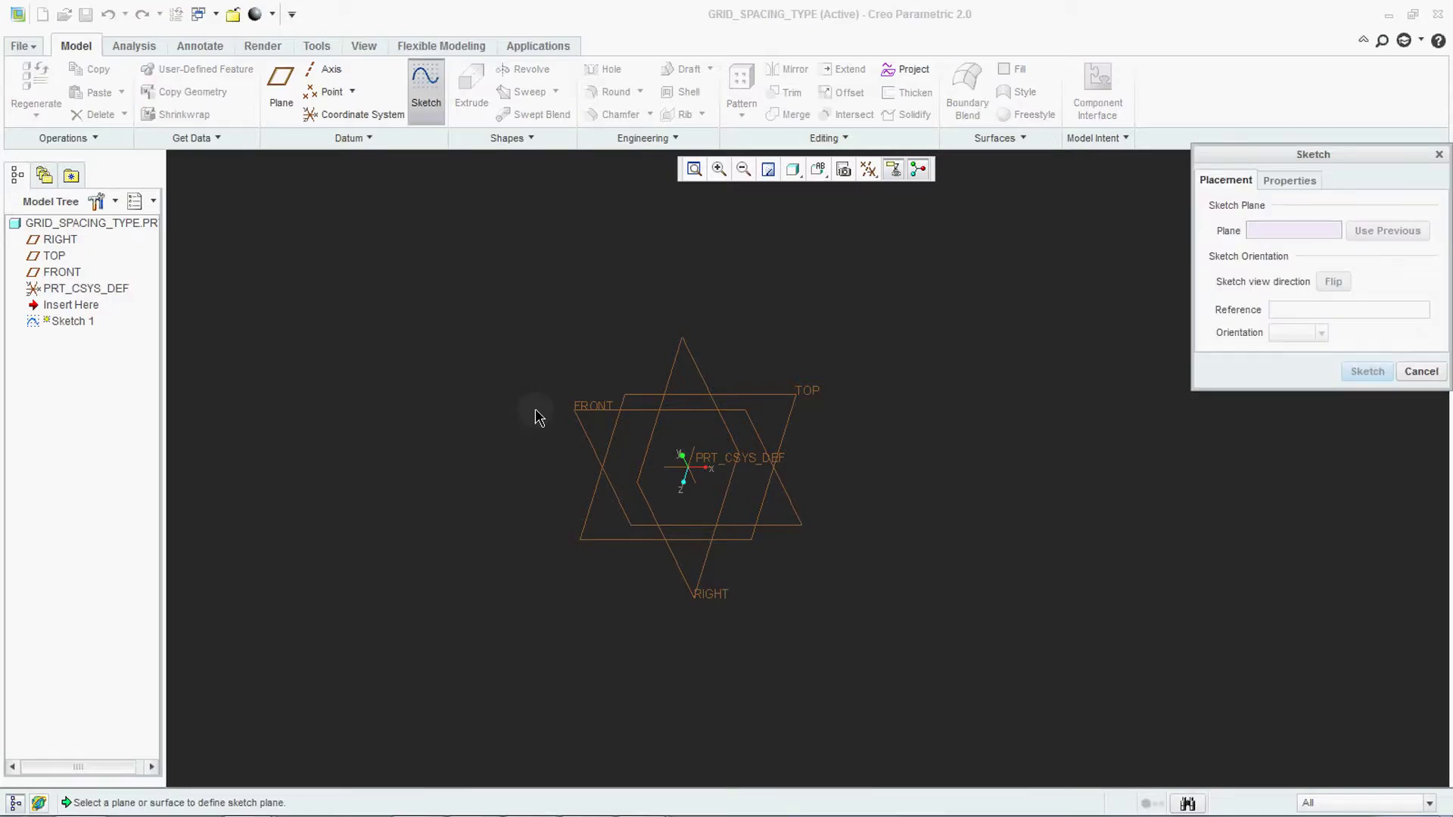
click(583, 408)
click(1366, 372)
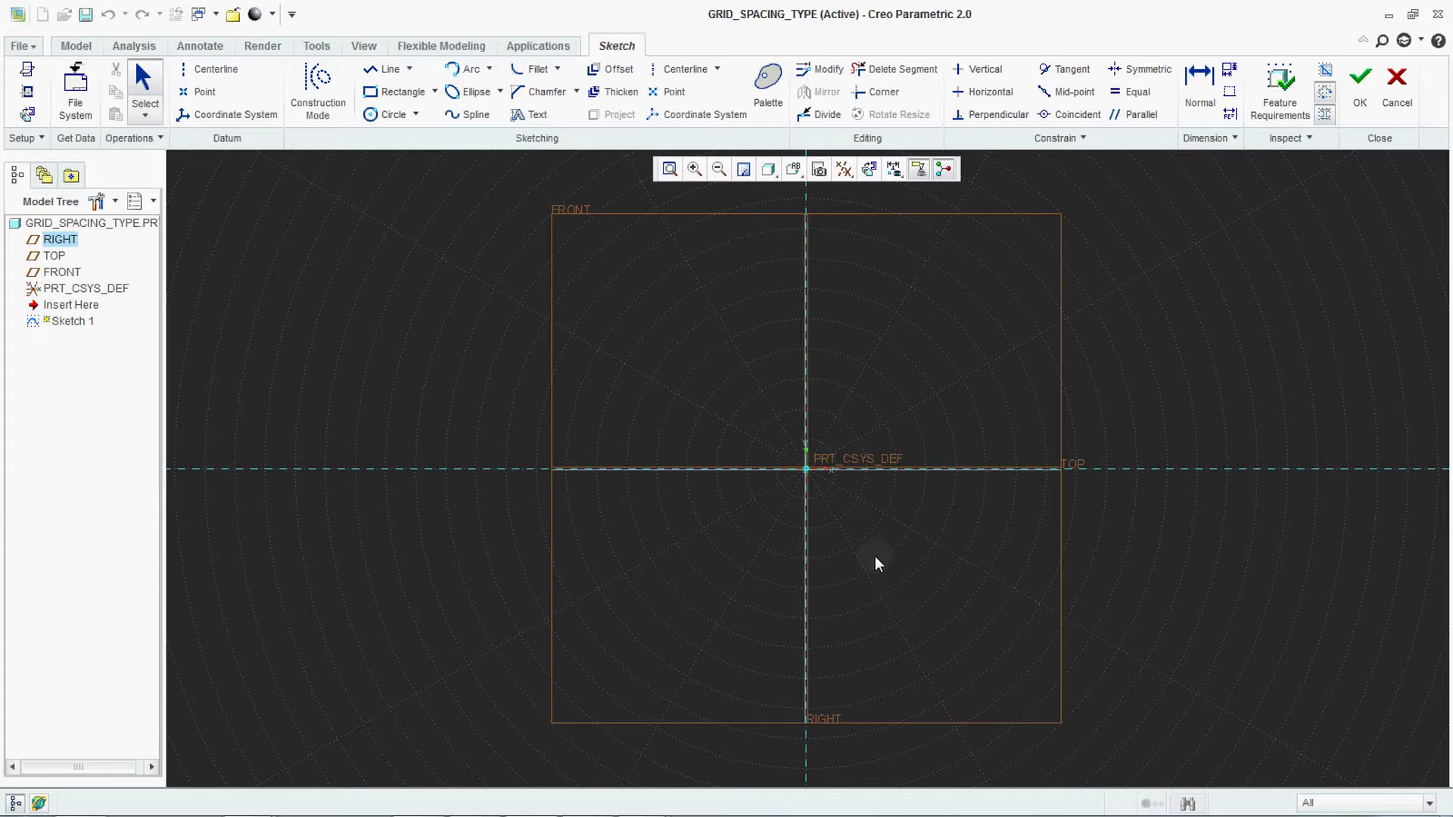
scroll(885, 477, down, 2)
scroll(792, 513, up, 3)
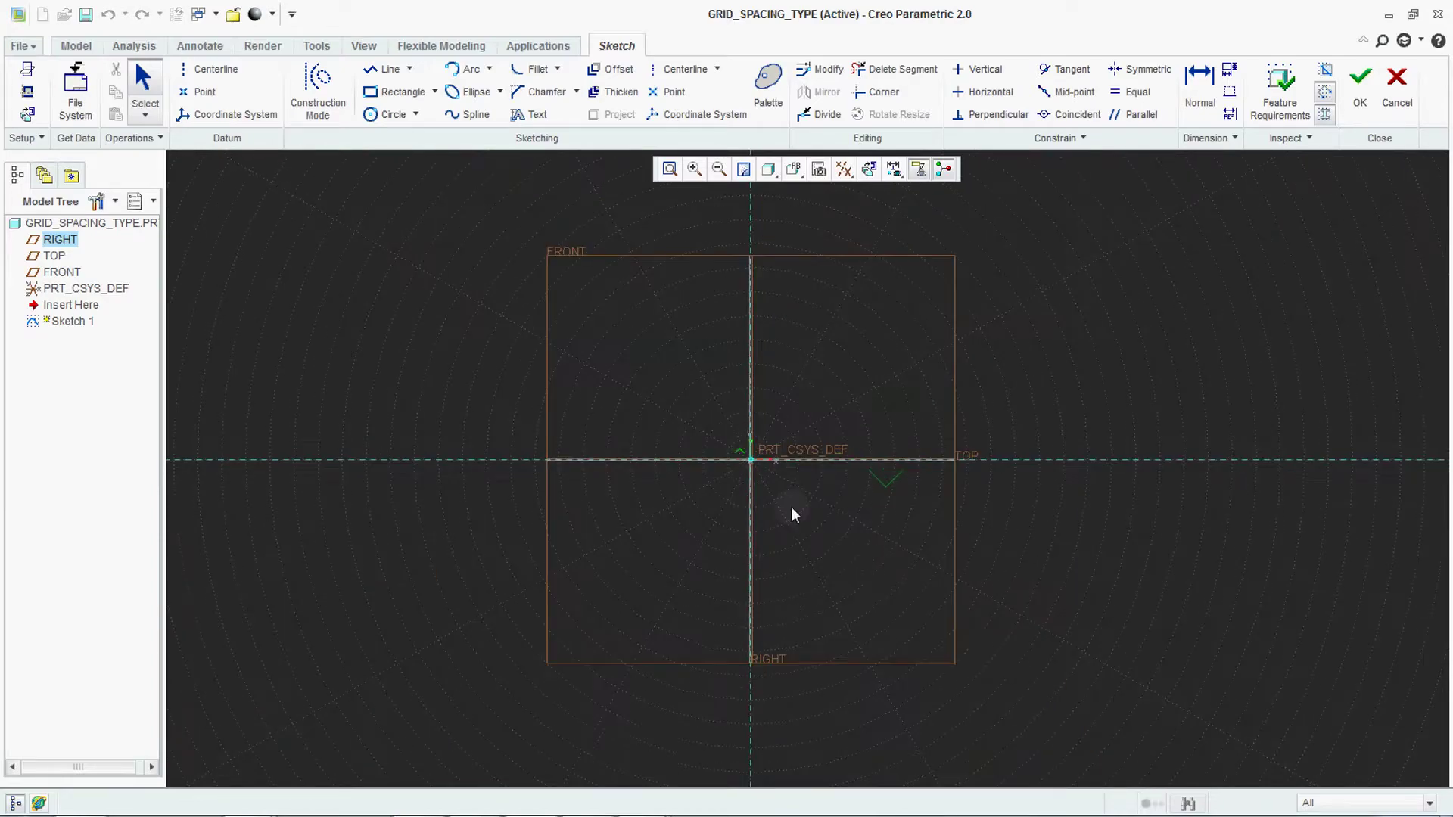
key(l)
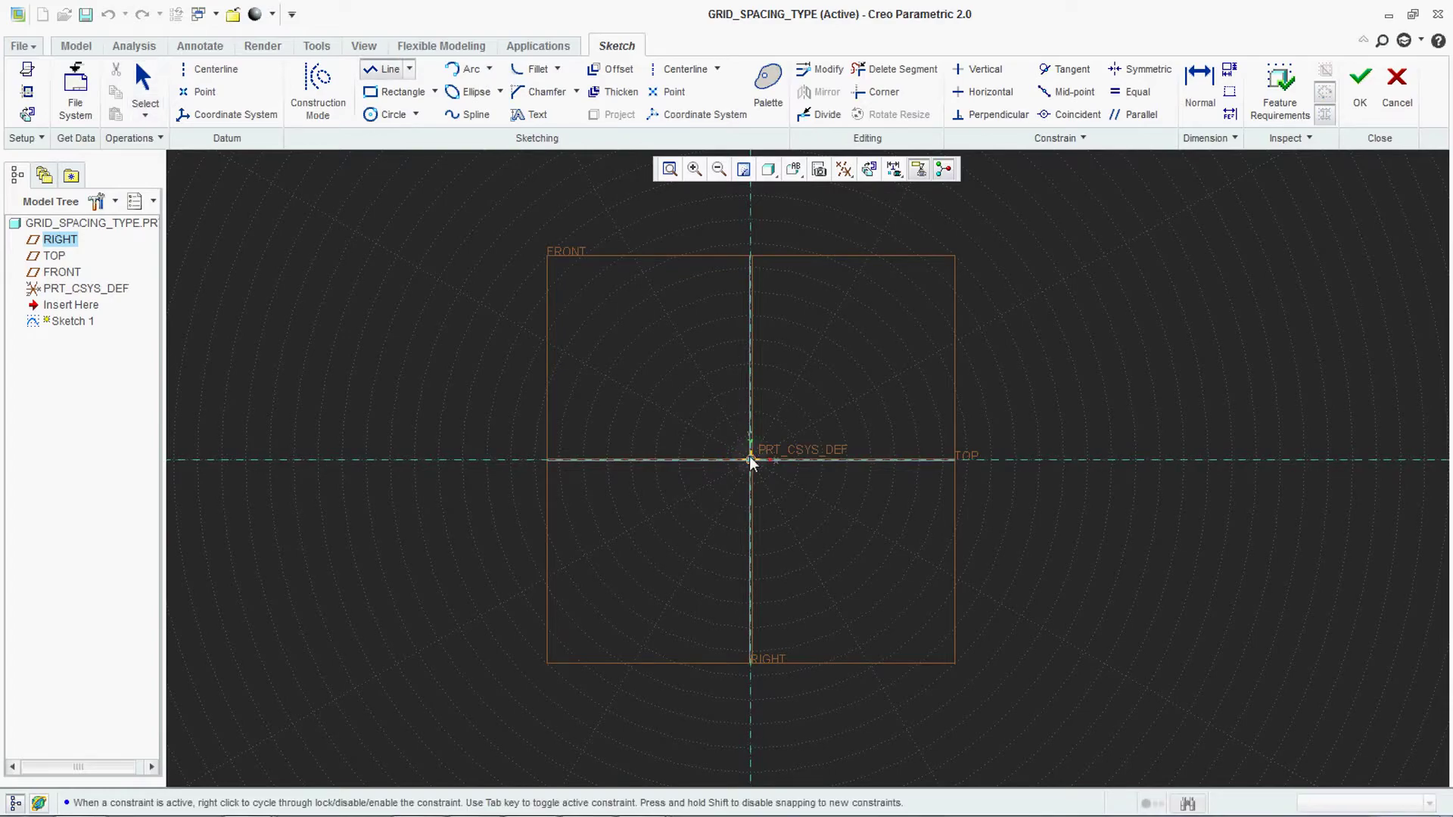
click(750, 460)
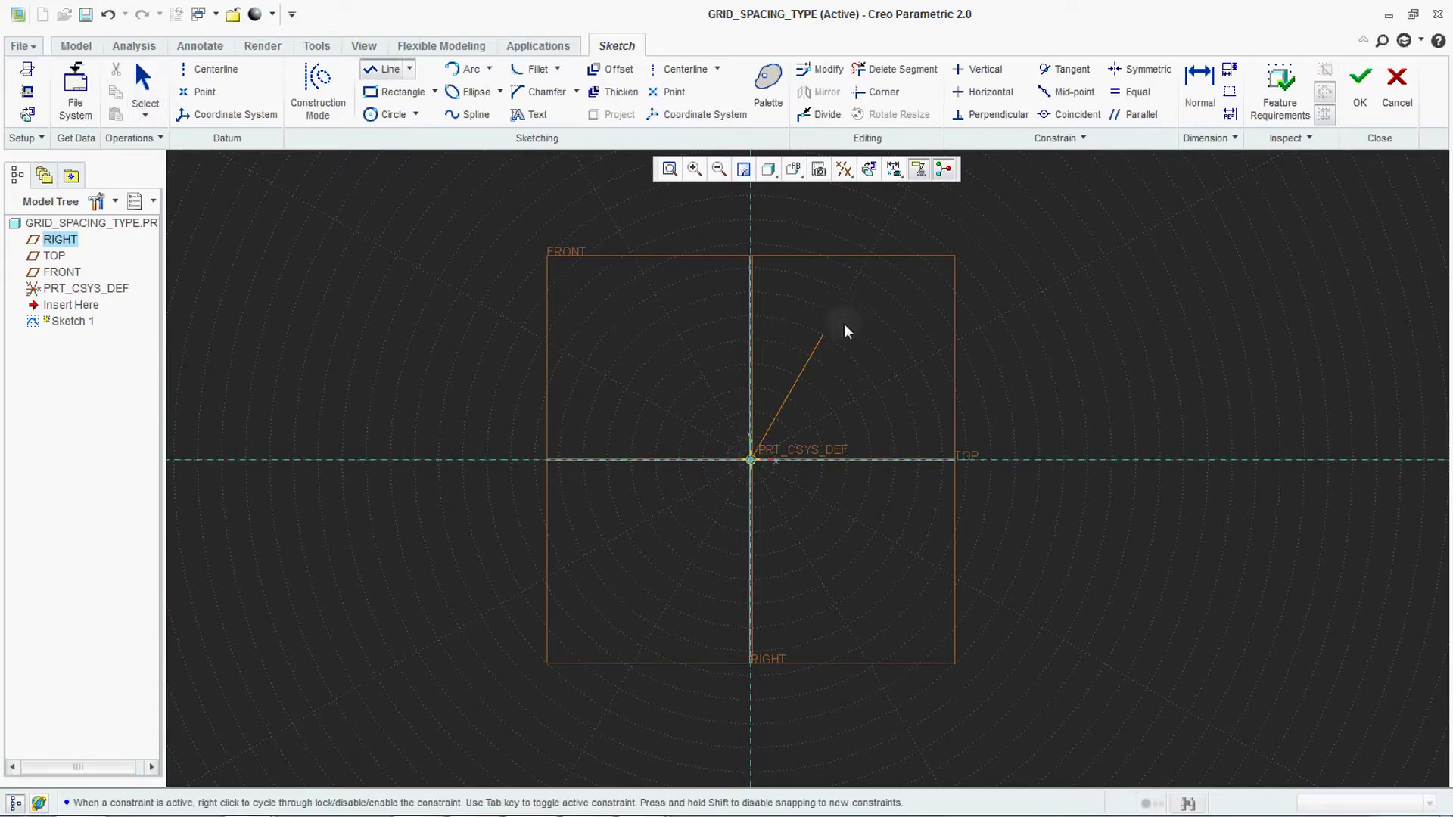
middle_click(1014, 579)
middle_click(1014, 579)
click(1396, 91)
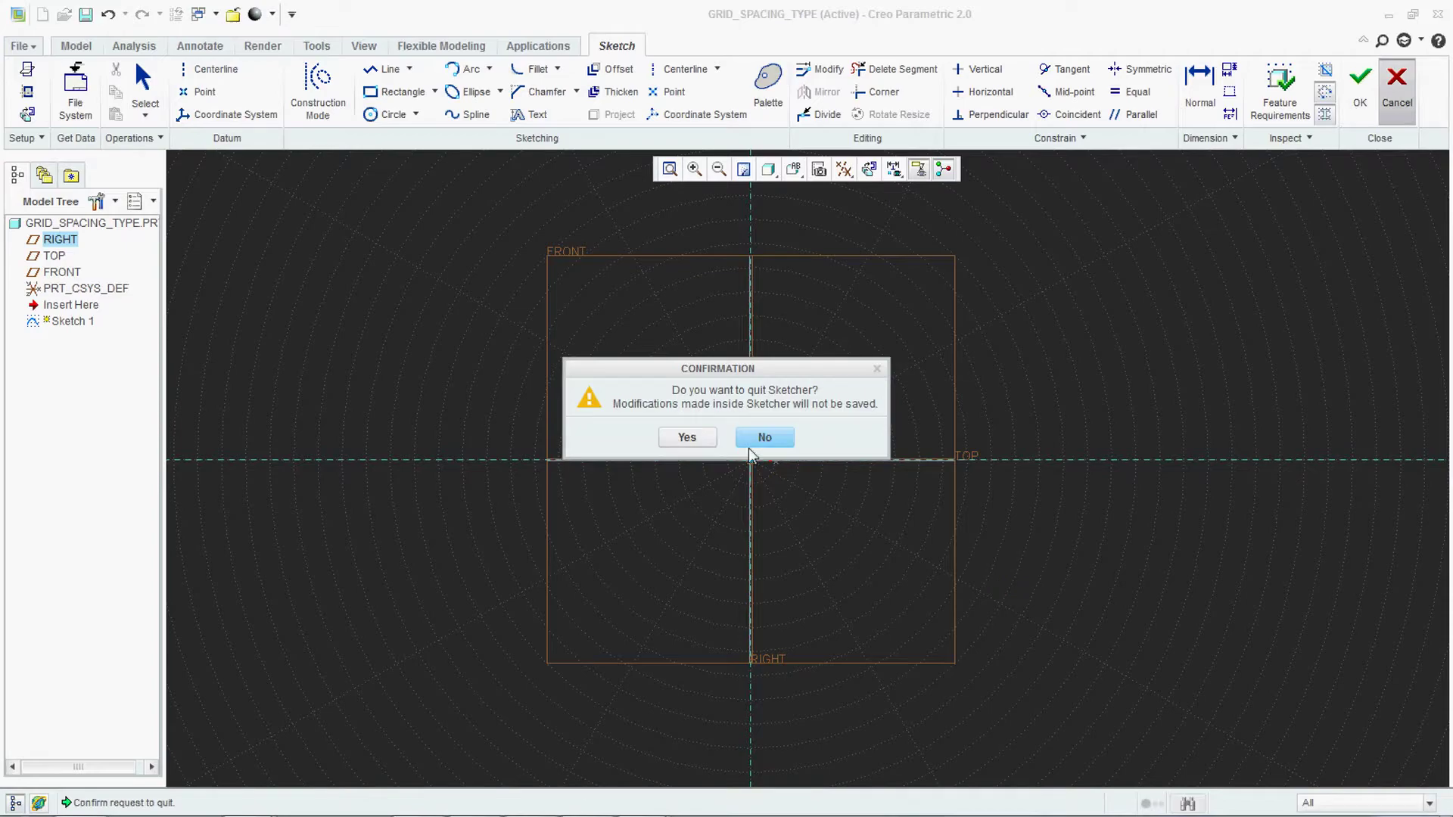
click(792, 439)
Step: Sketch a line from the origin along the first radial grid line above the horizontal reference, ending at a grid intersection
scroll(817, 447, up, 2)
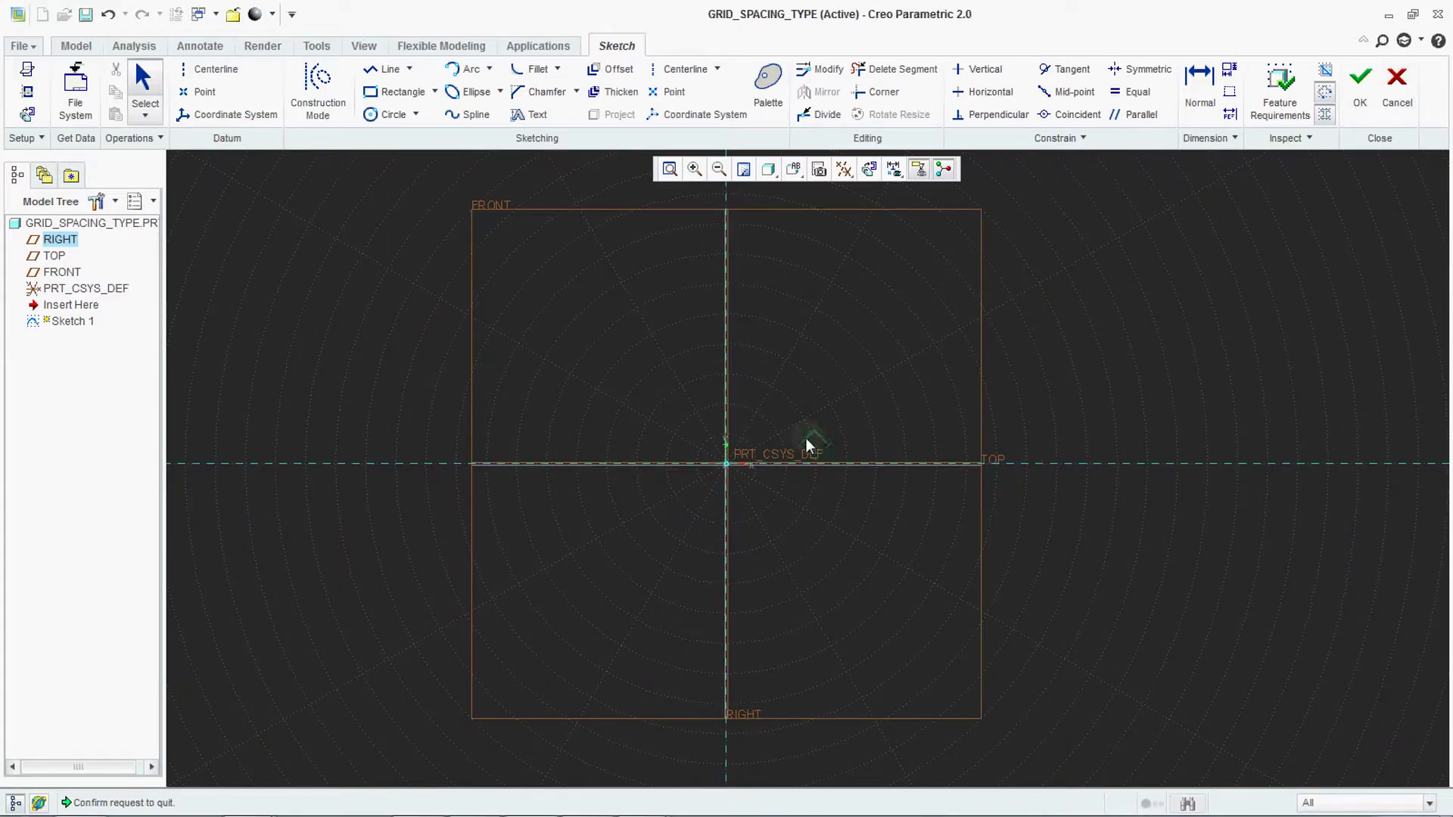
right_click(877, 445)
click(893, 497)
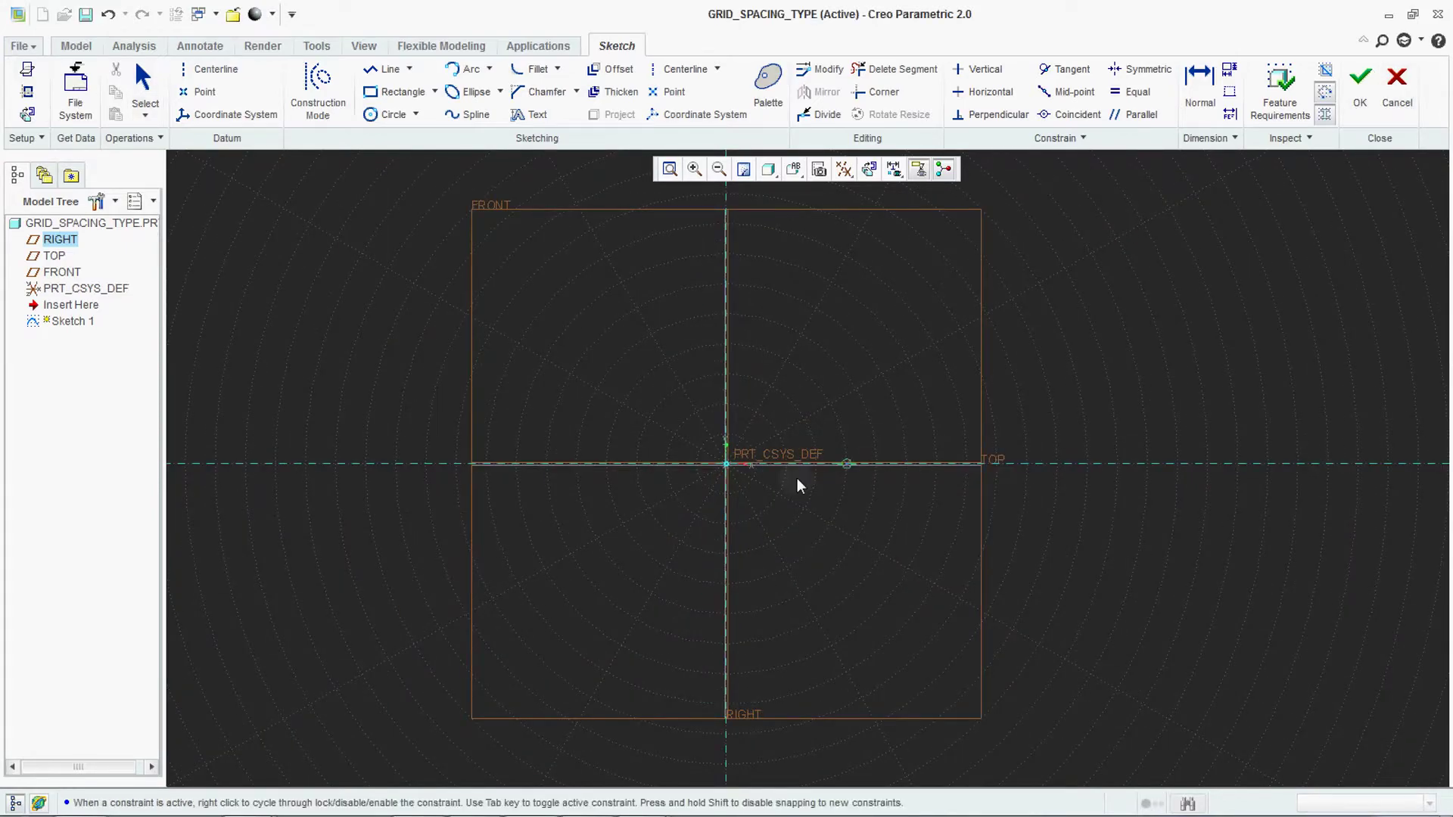
scroll(749, 469, up, 2)
click(710, 457)
click(955, 317)
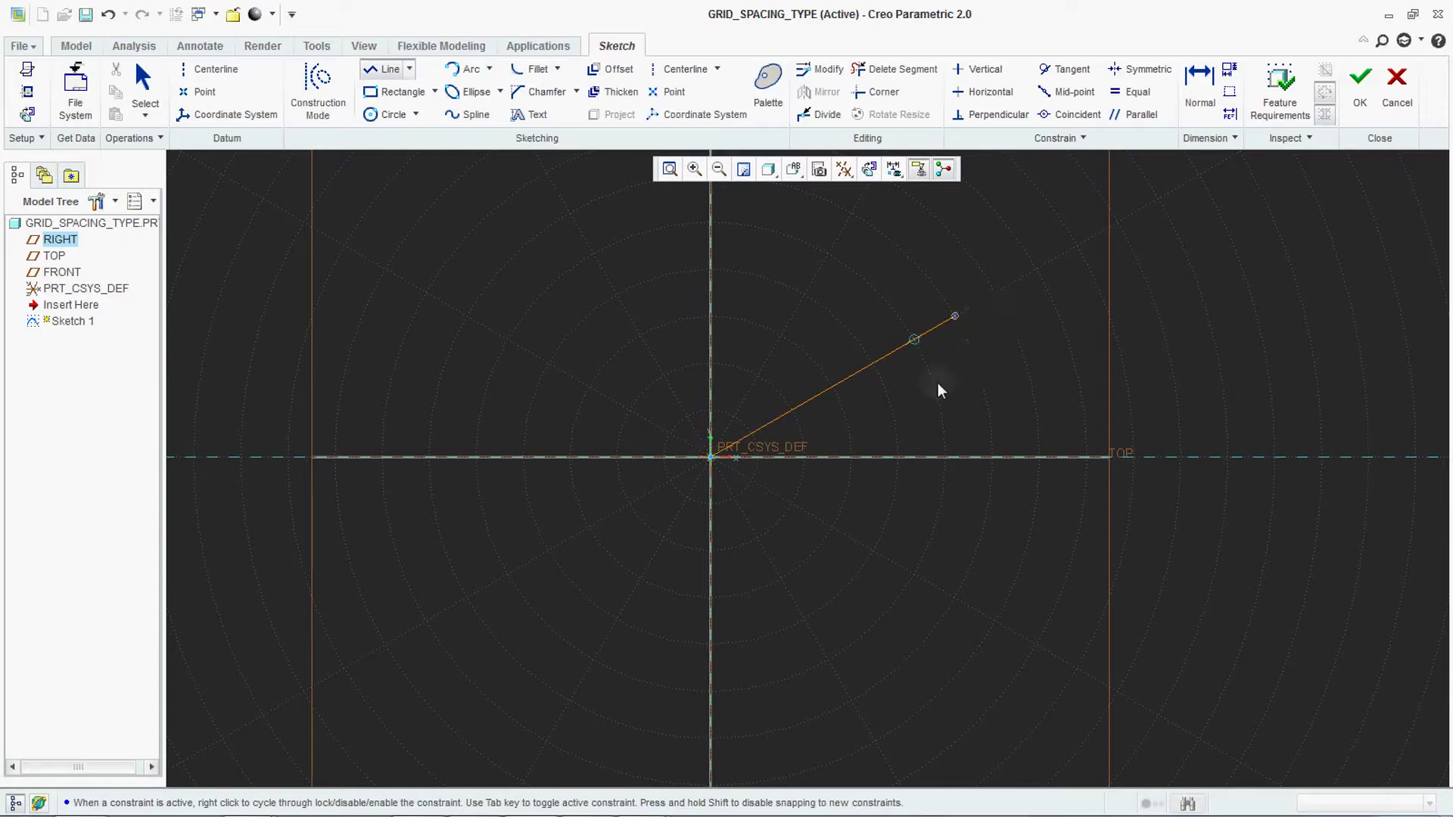
middle_click(938, 386)
Step: Dimension the angle between the sketched line and the horizontal reference, and quit the sketch without saving
right_click(956, 379)
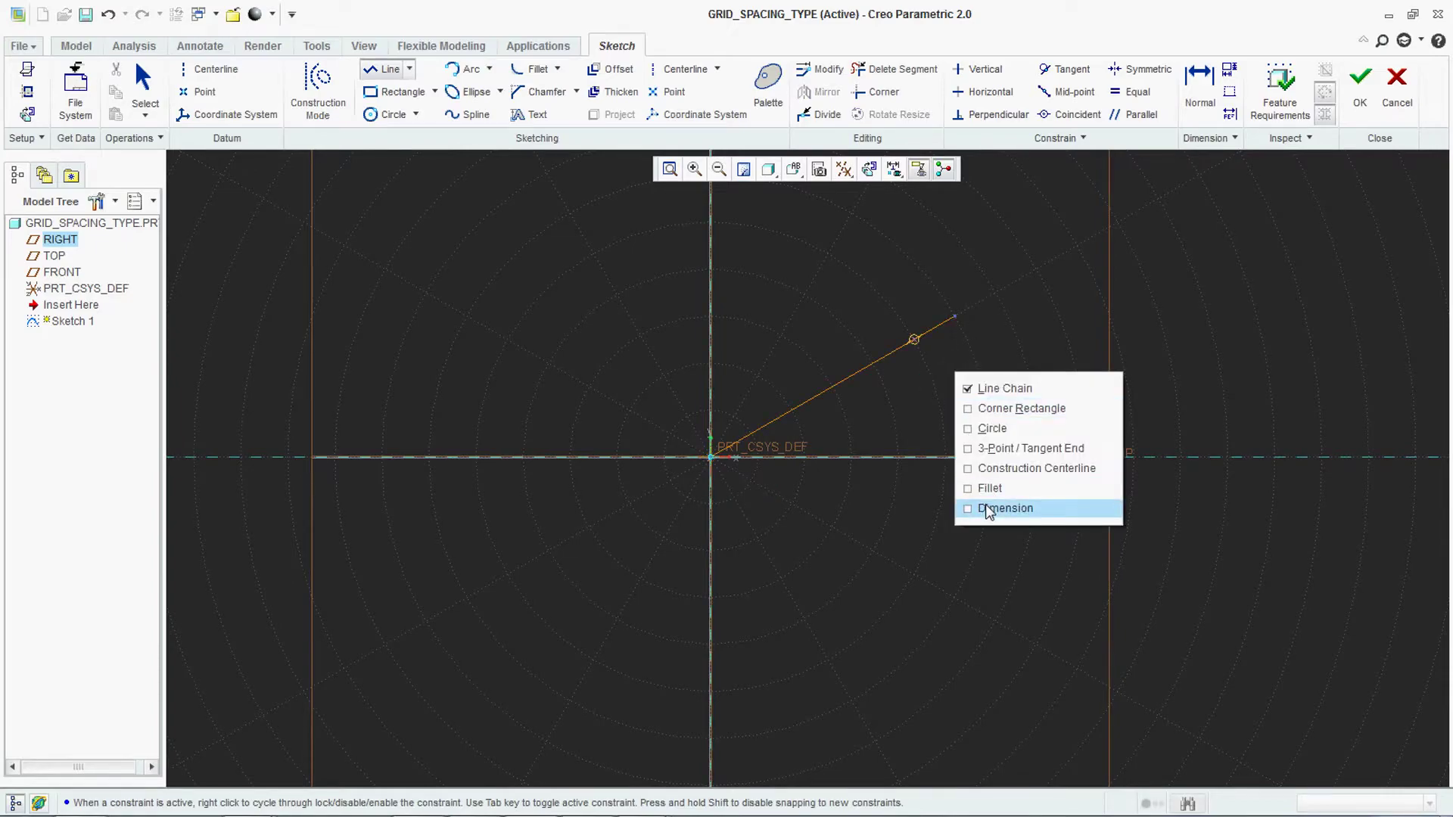
click(987, 509)
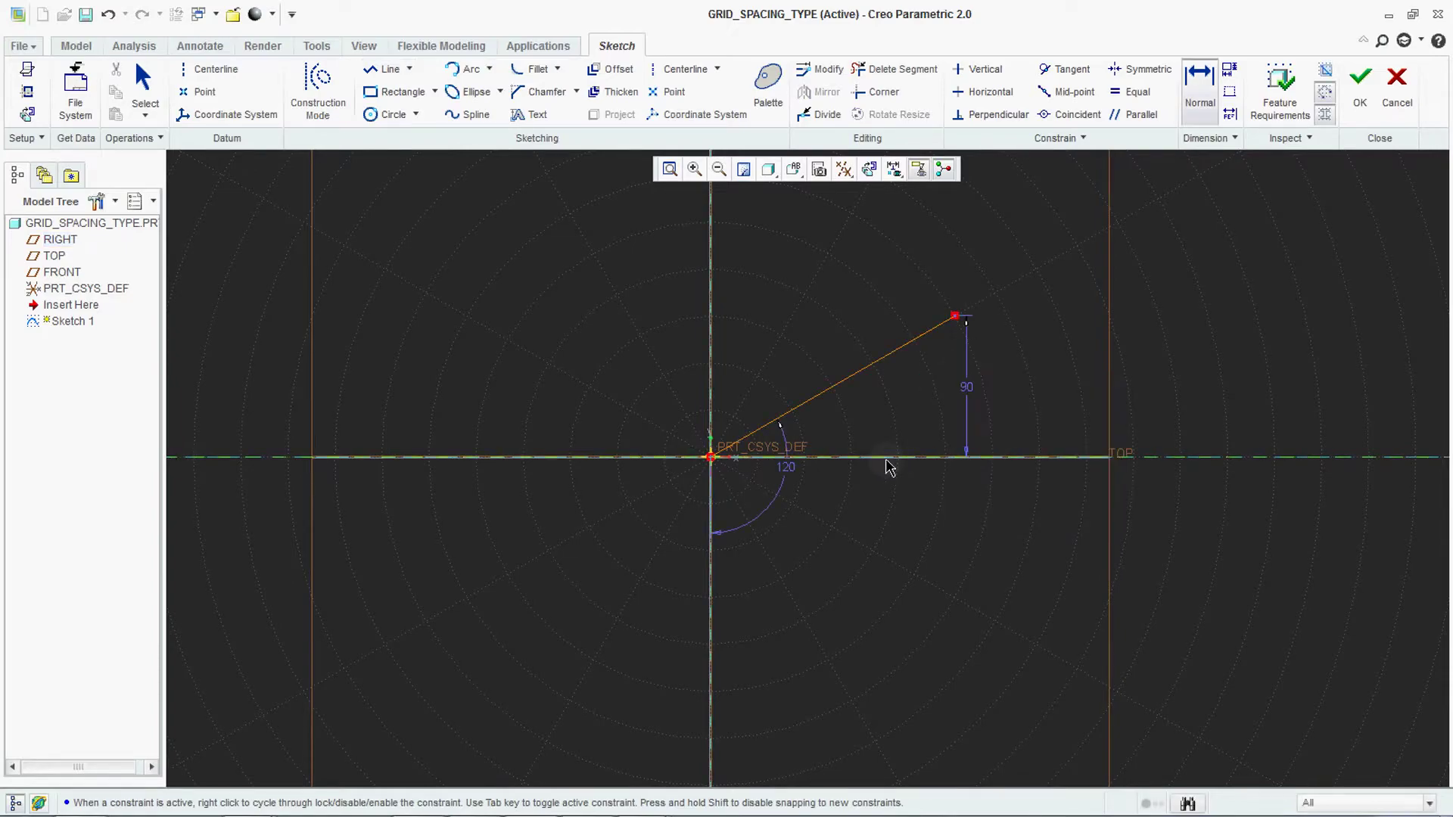
click(878, 376)
click(904, 455)
middle_click(902, 439)
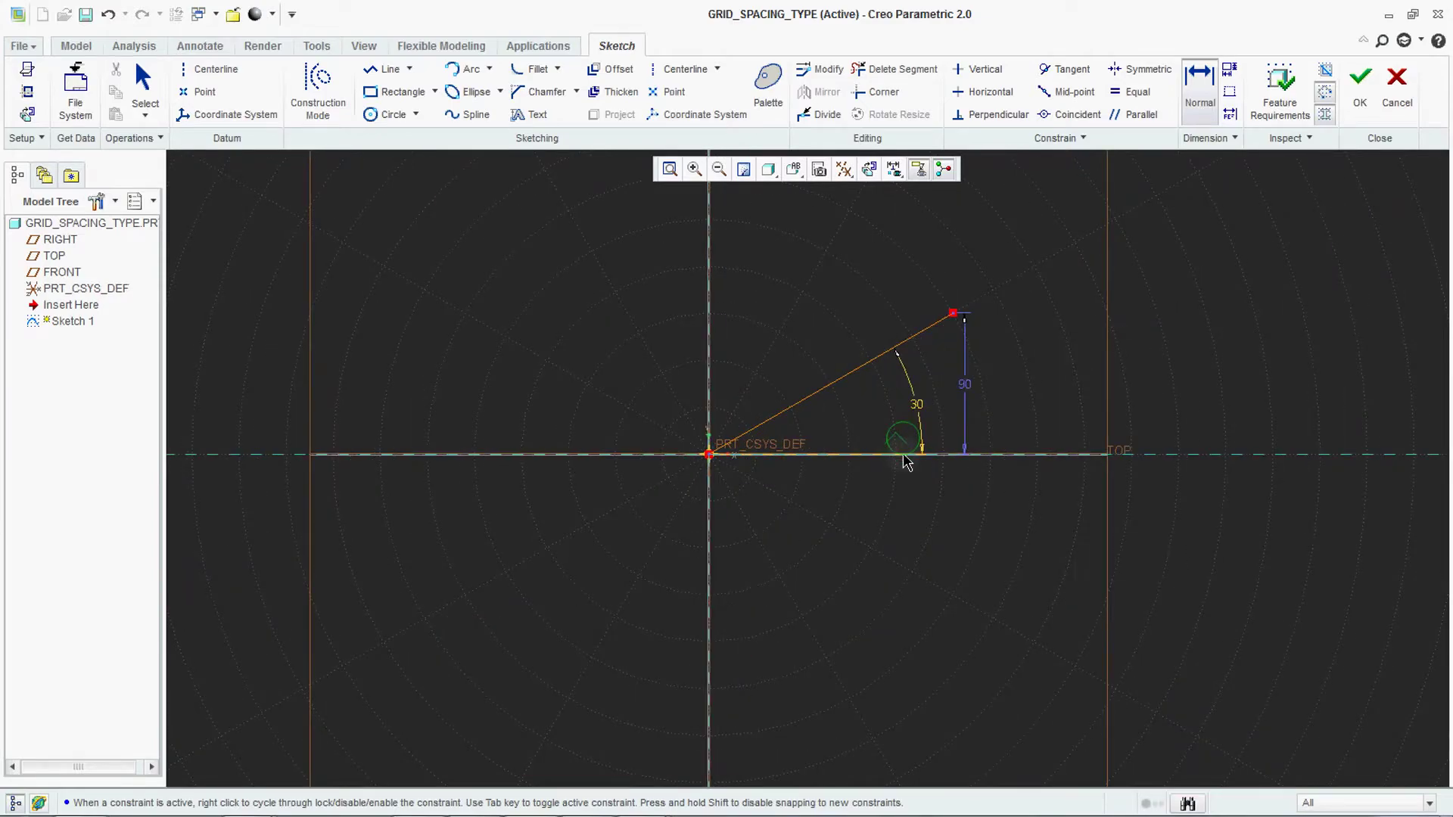
scroll(904, 458, up, 2)
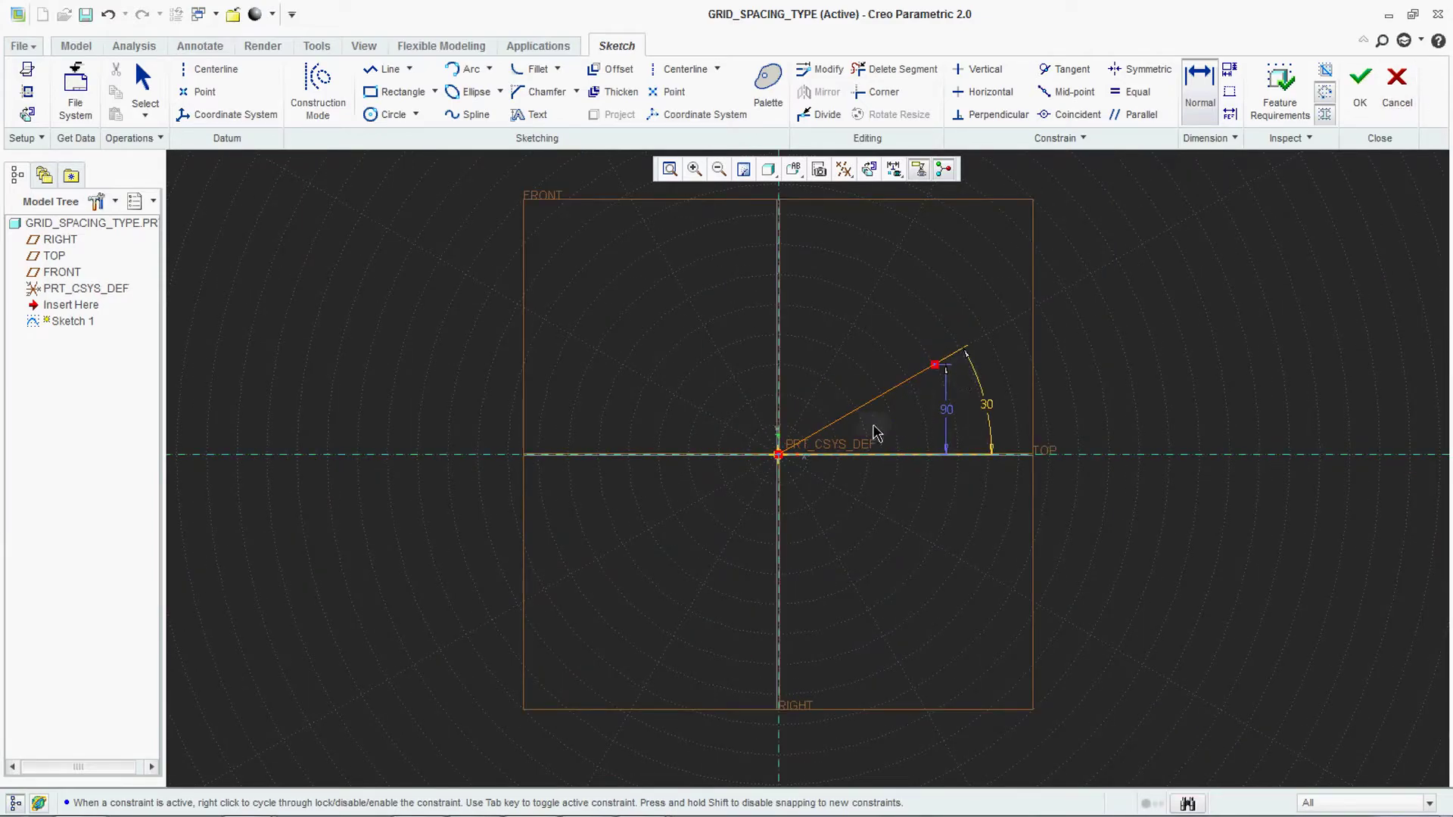
click(1396, 79)
click(684, 435)
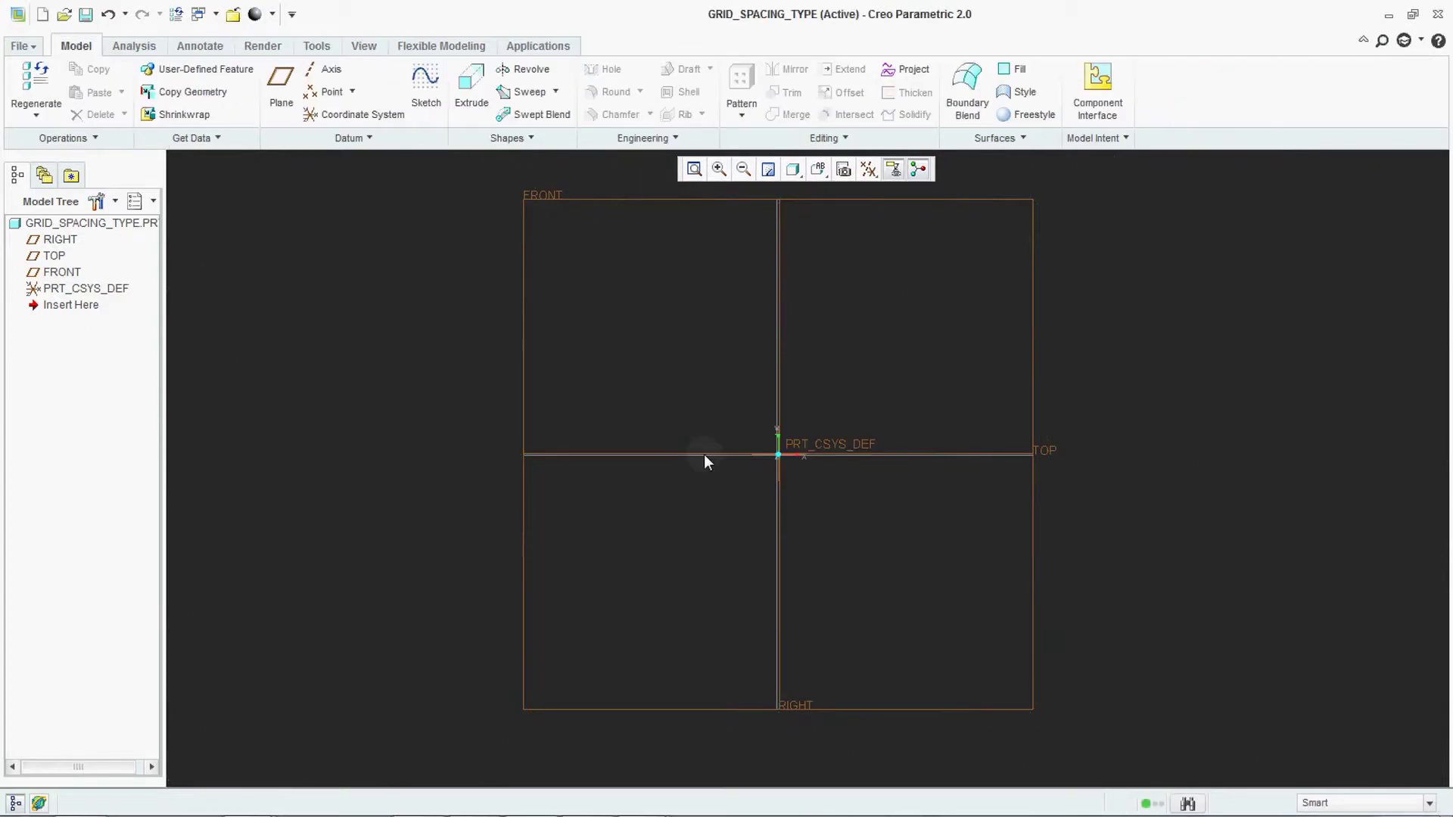
Step: Set the polar sketcher grid to 4 radial lines with a 90° angle between them, without saving to a configuration file
click(20, 46)
click(61, 459)
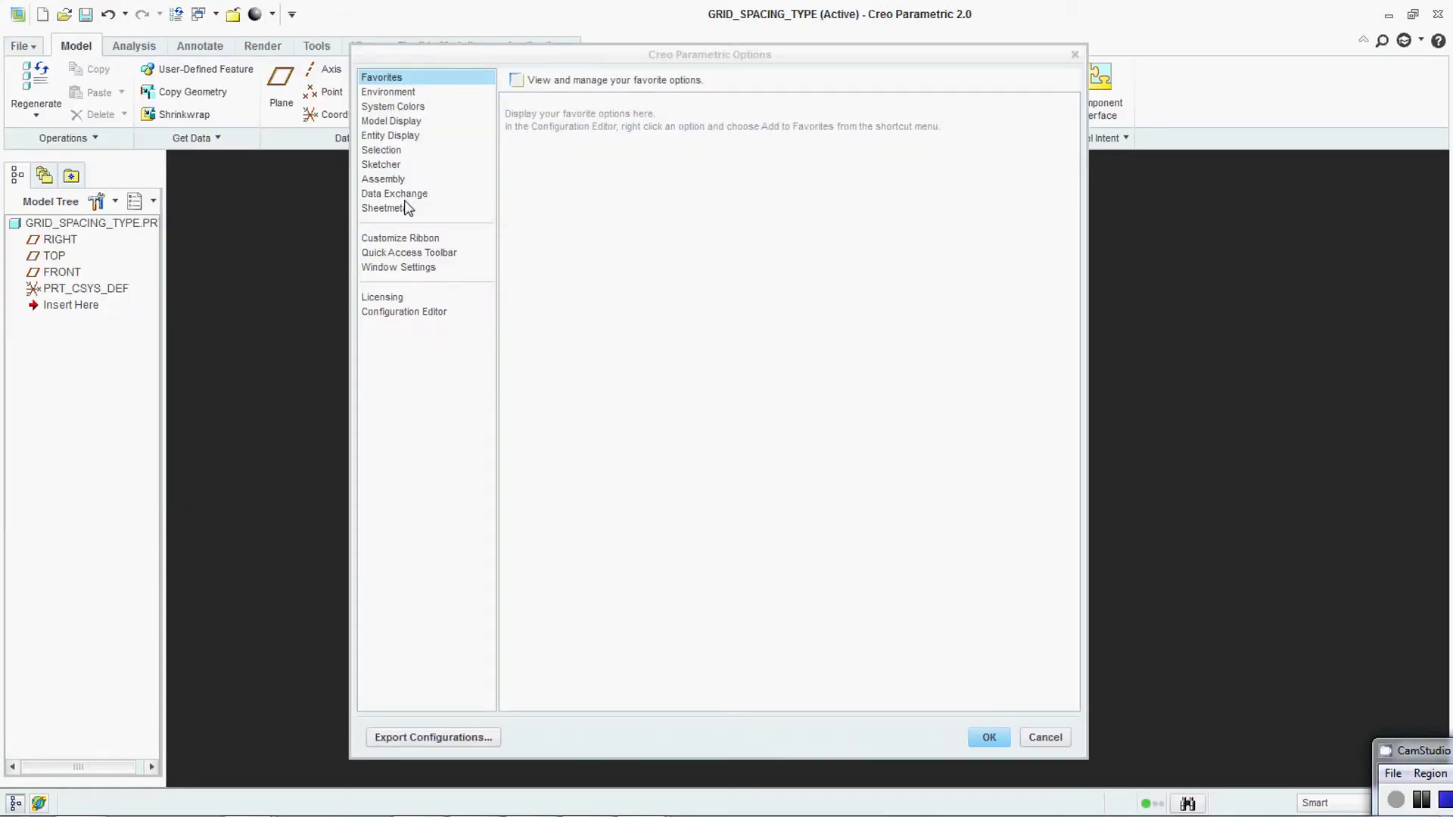
click(382, 164)
scroll(686, 470, down, 5)
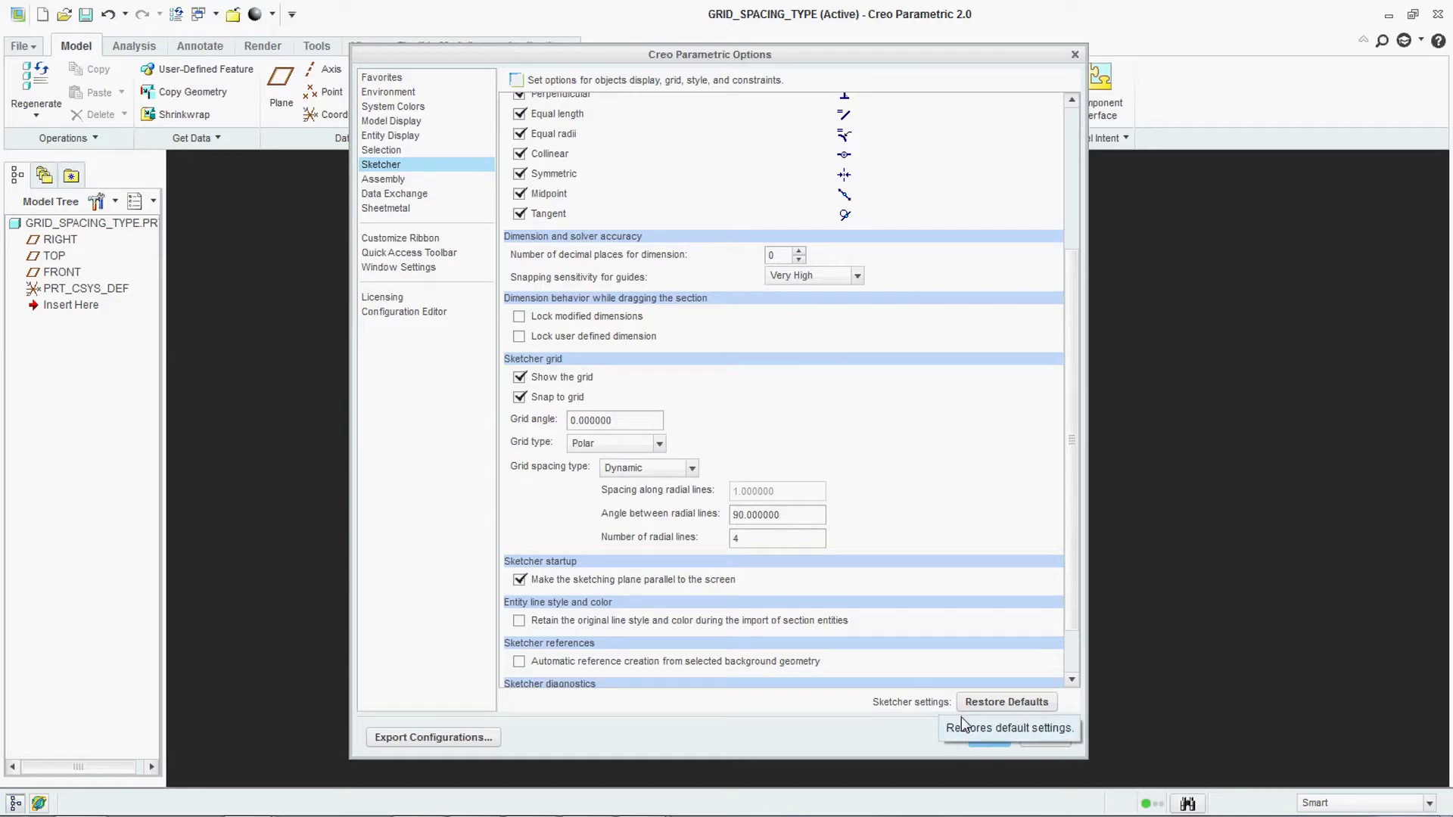
click(989, 739)
click(723, 483)
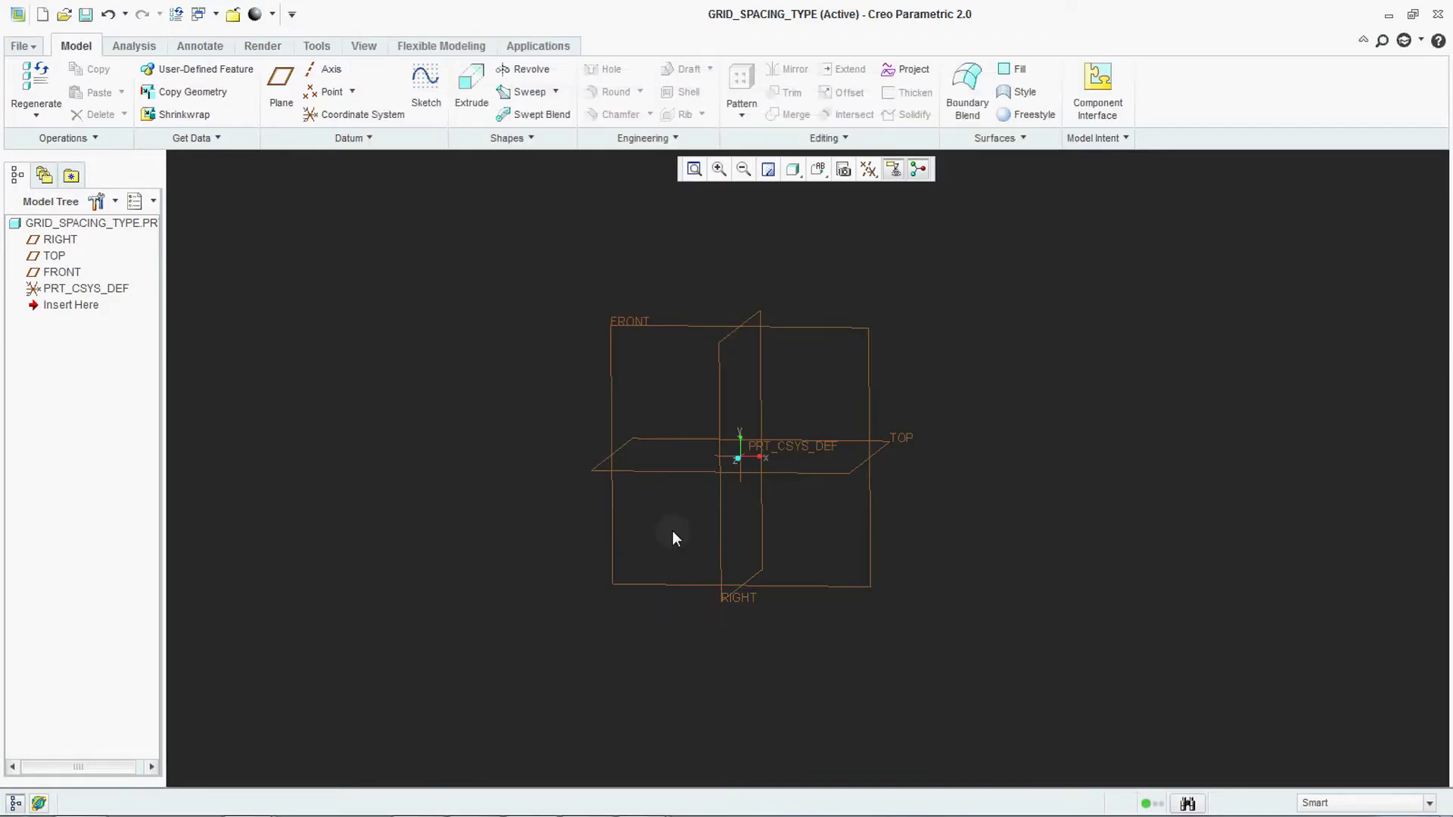
Step: Start a sketch on the FRONT datum plane and turn off the display of all datum entities
click(426, 87)
click(633, 454)
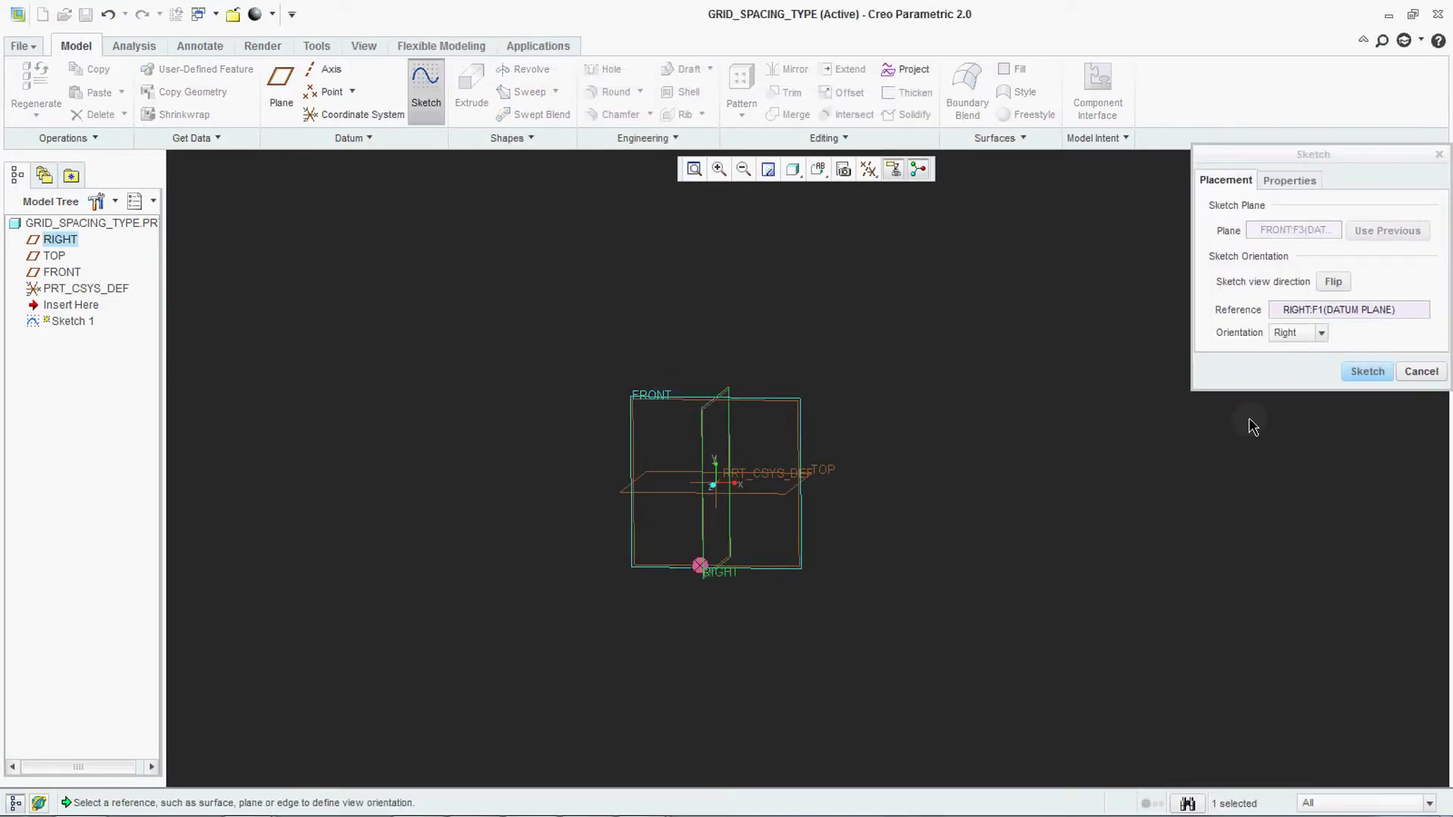
click(1366, 372)
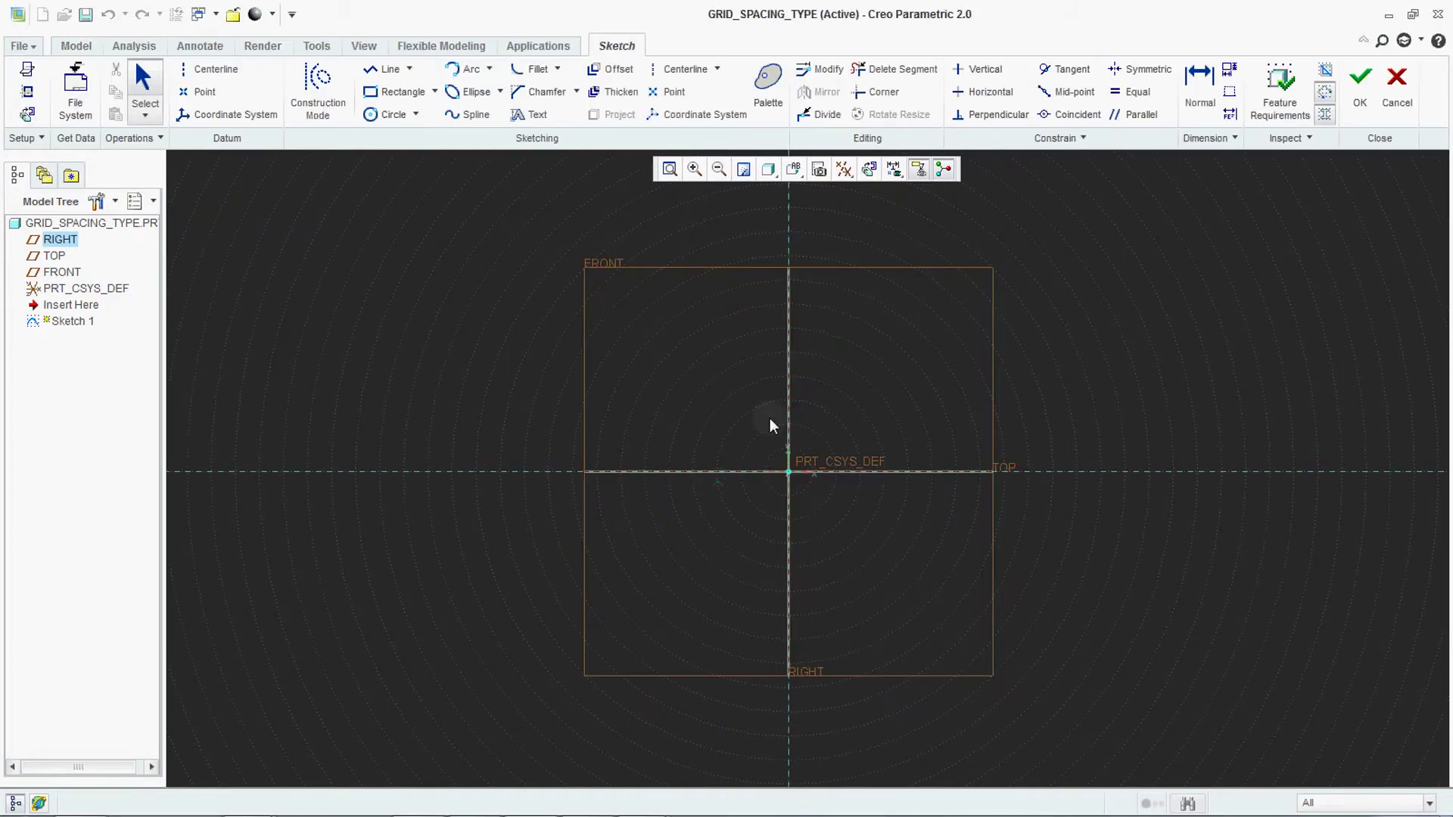
click(844, 169)
click(878, 200)
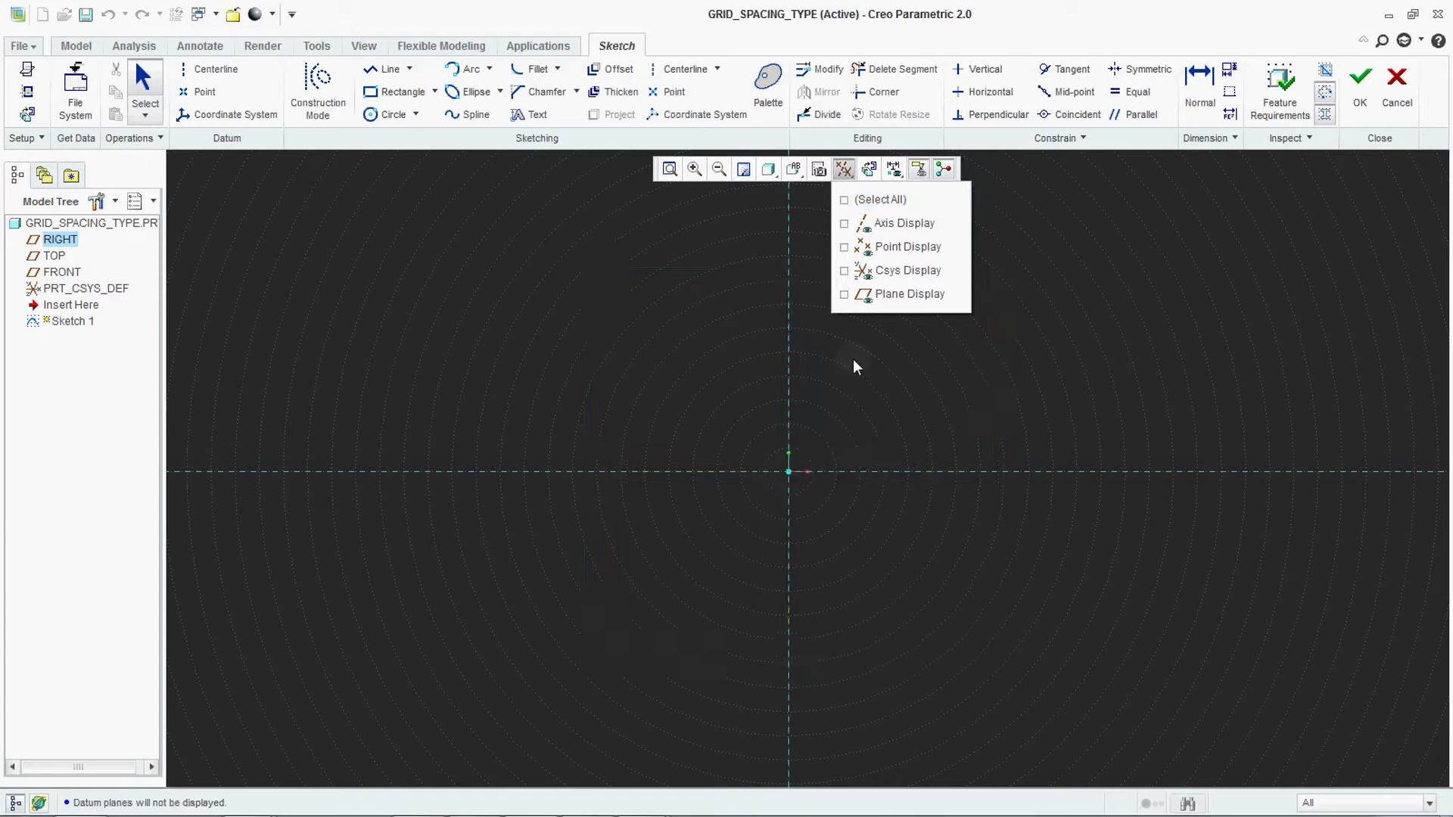
Step: Delete the vertical and horizontal sketch references to examine the four-line polar grid, and quit the sketch without saving
scroll(805, 464, down, 1)
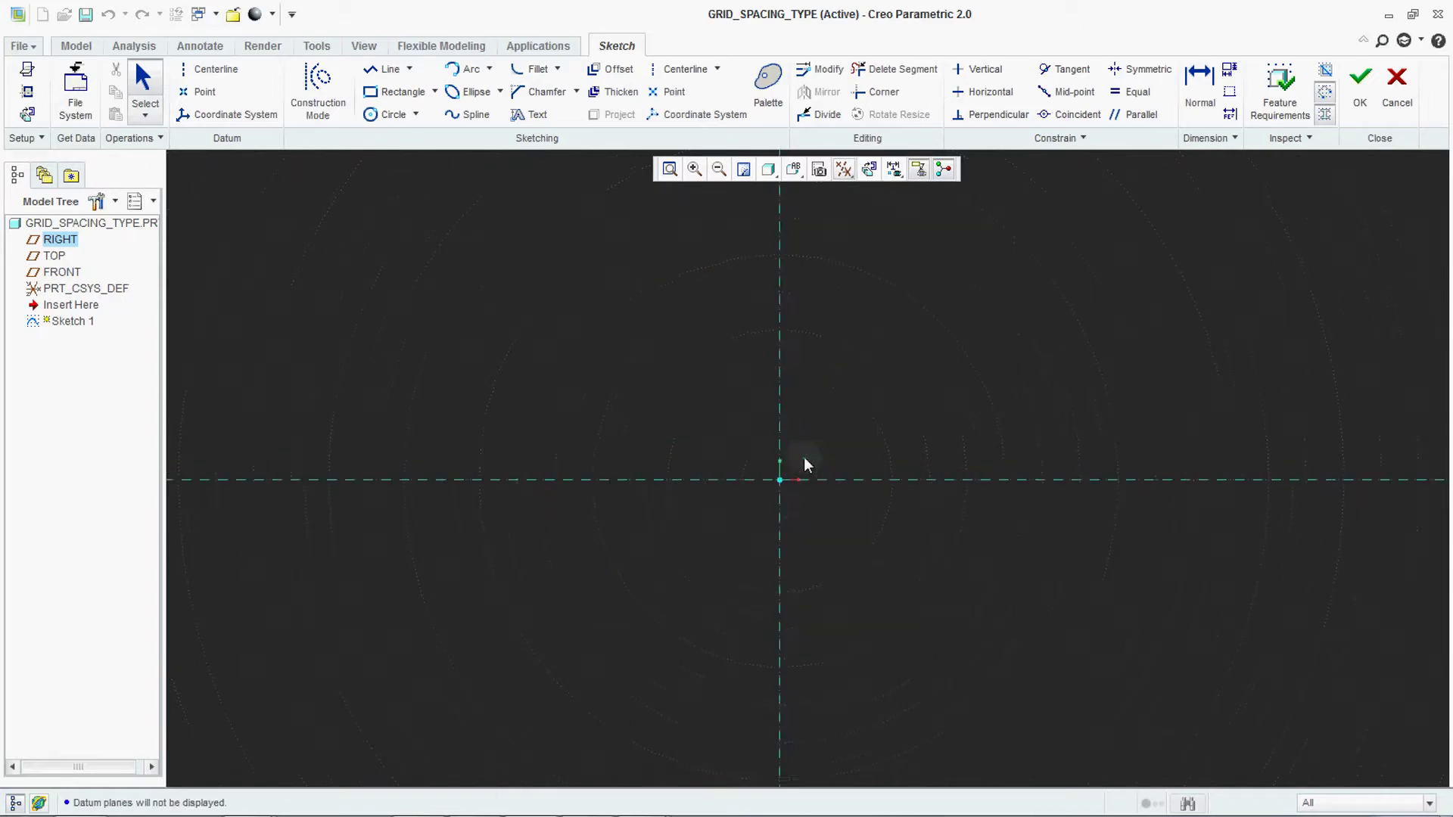
click(771, 429)
key(Delete)
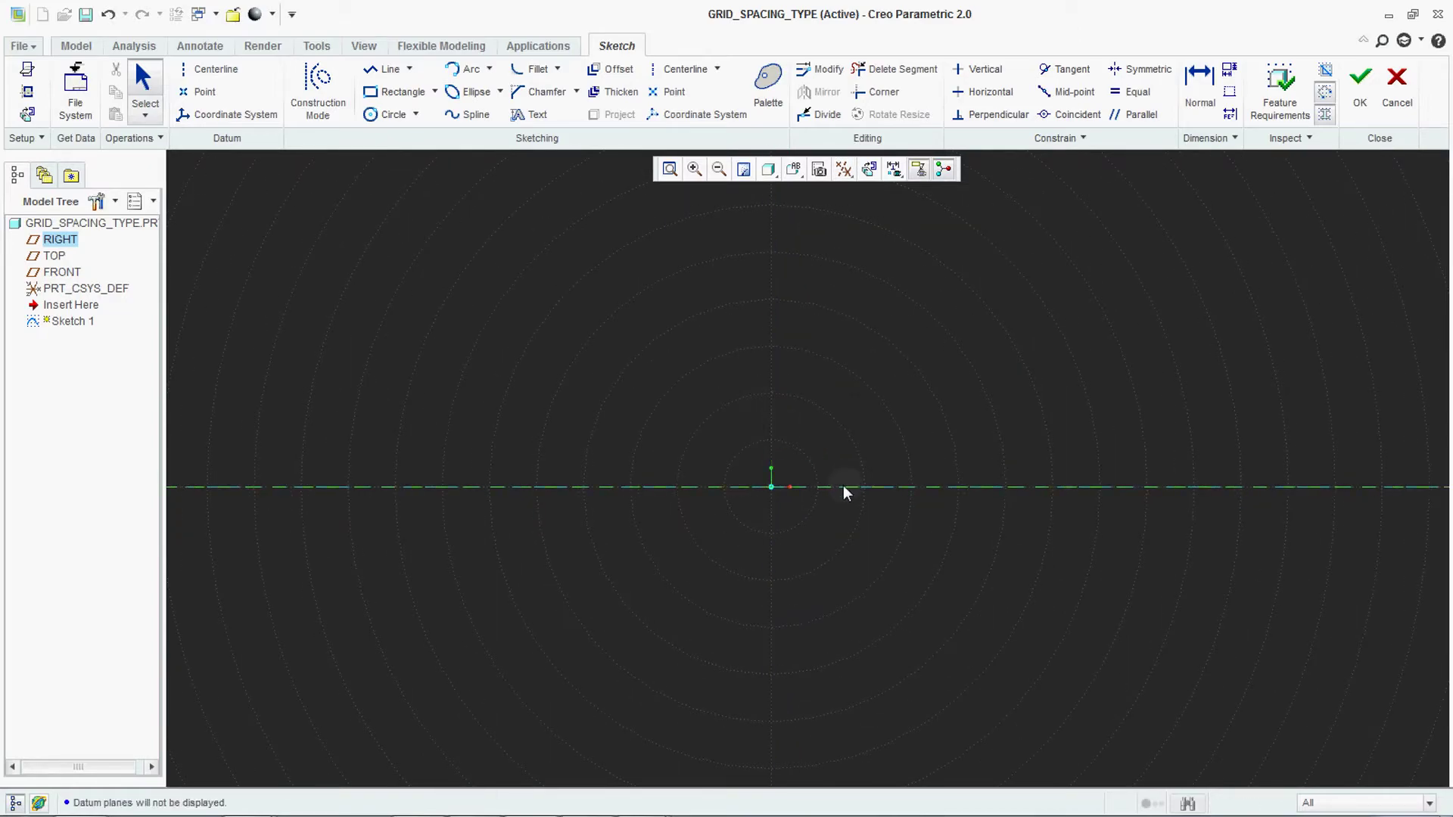
click(846, 488)
key(Delete)
scroll(626, 373, down, 2)
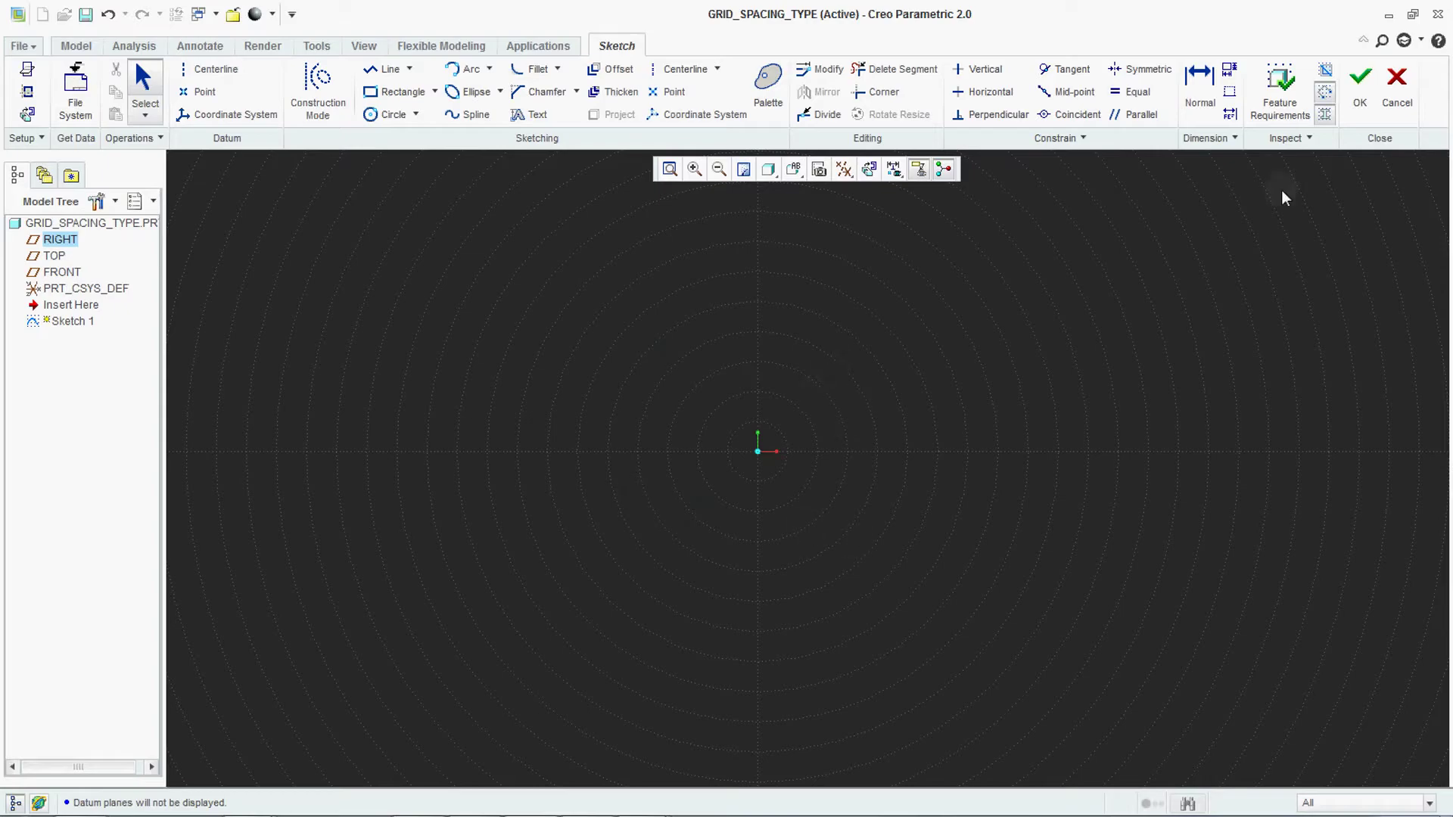
click(1397, 95)
click(686, 437)
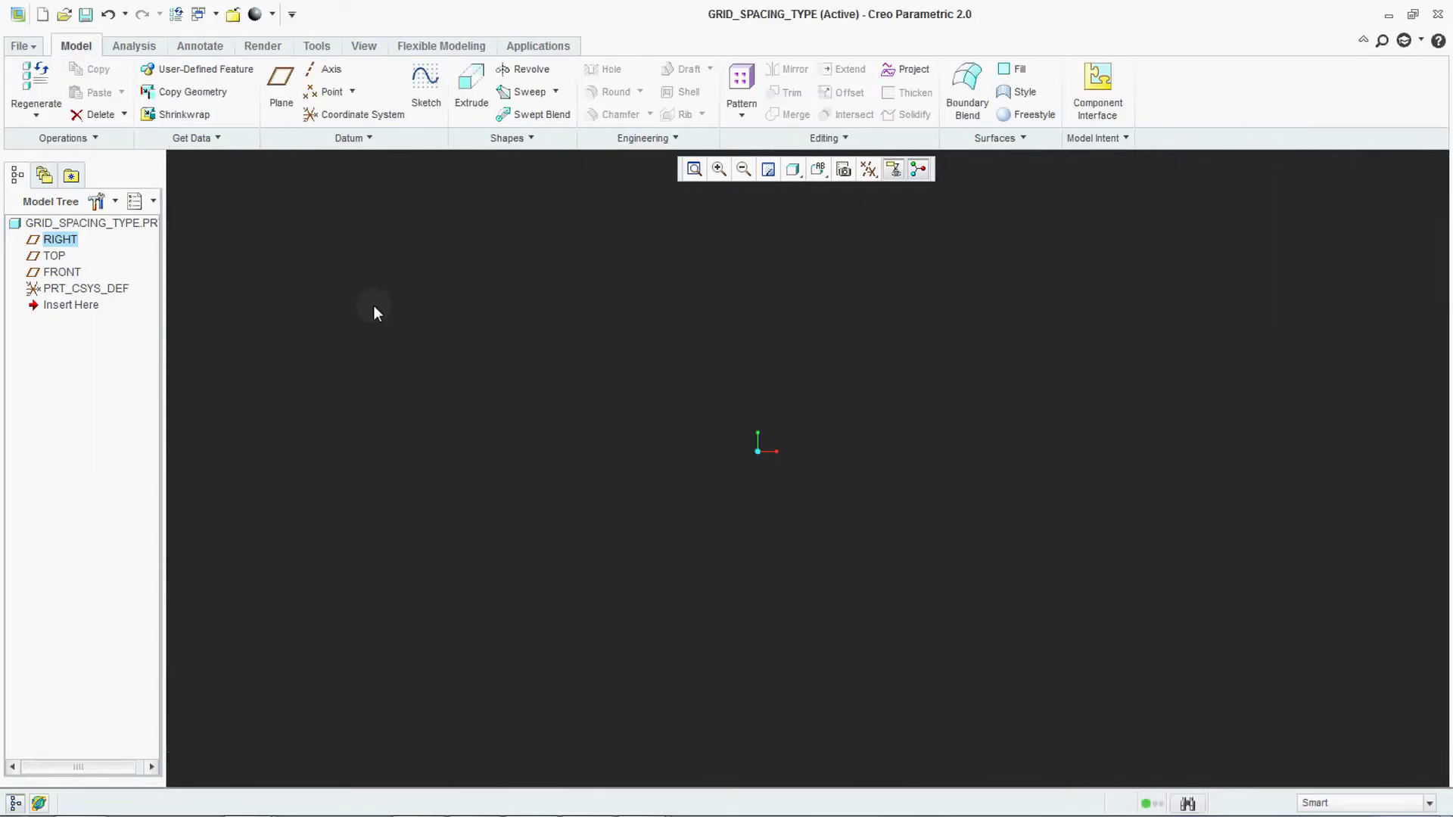
Step: Set the polar sketcher grid to 8 radial lines with a 45° angle between them, without saving to a configuration file
click(23, 45)
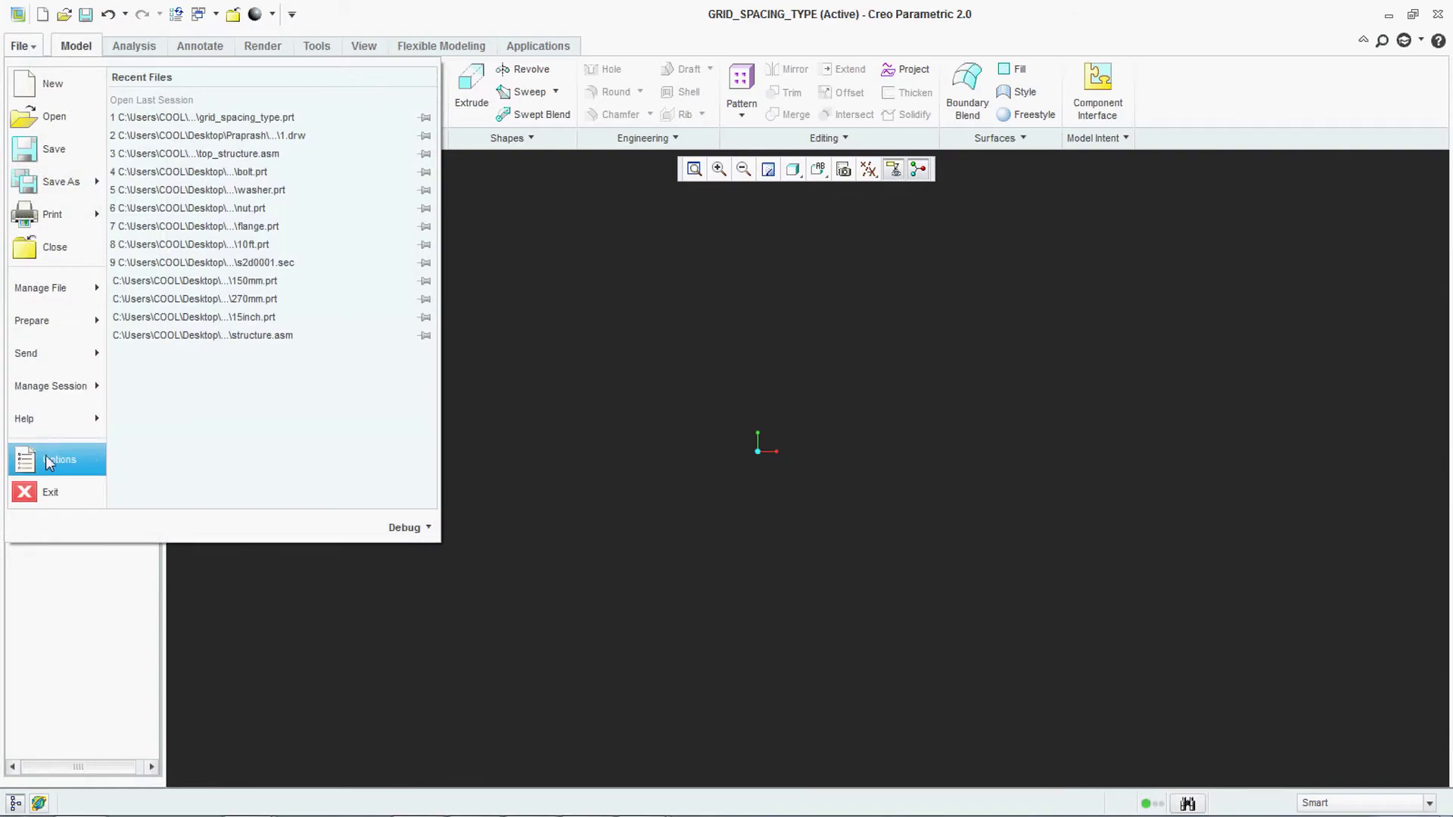
click(54, 459)
click(383, 165)
scroll(668, 454, down, 3)
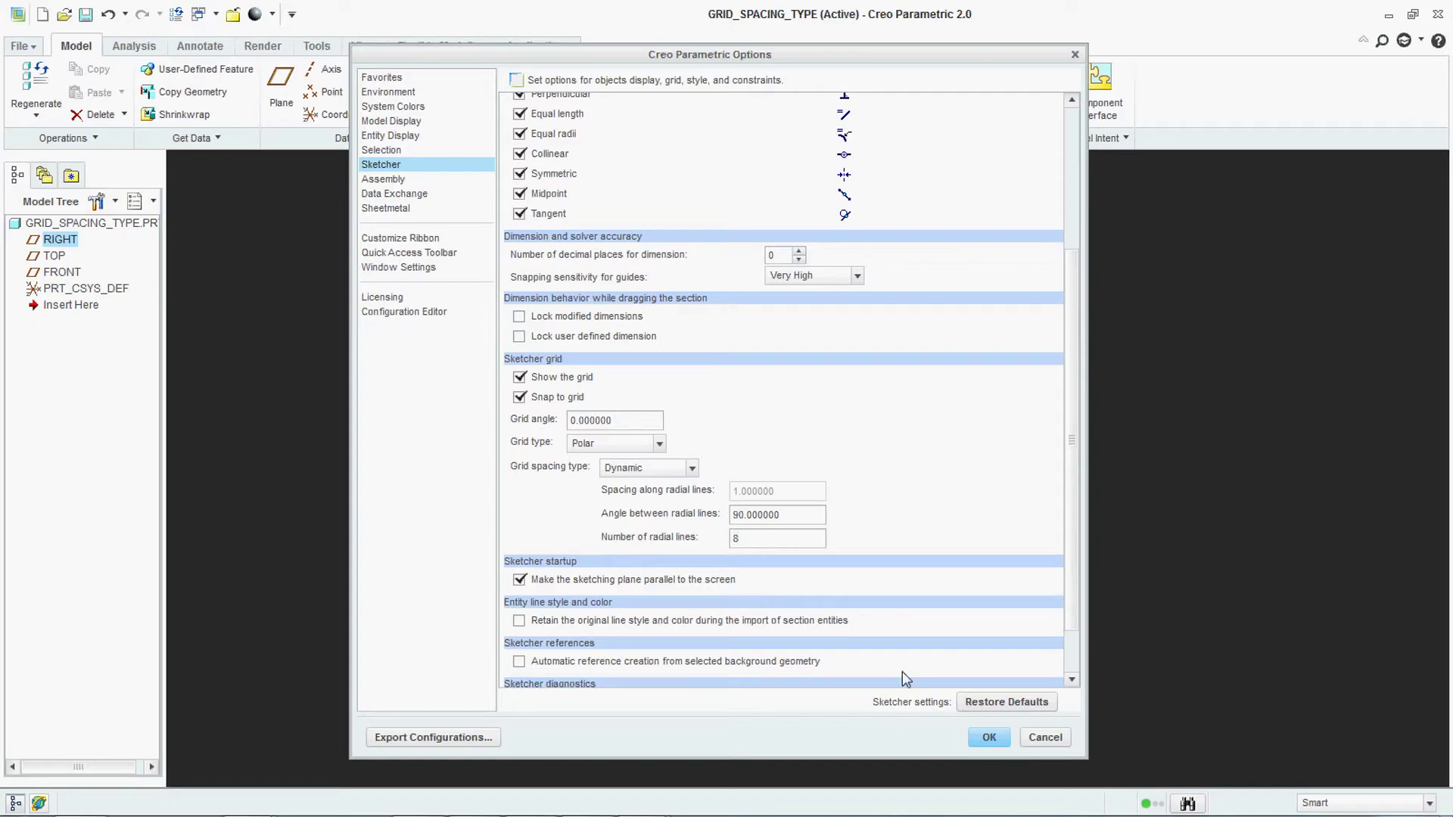
click(794, 513)
click(984, 738)
click(714, 481)
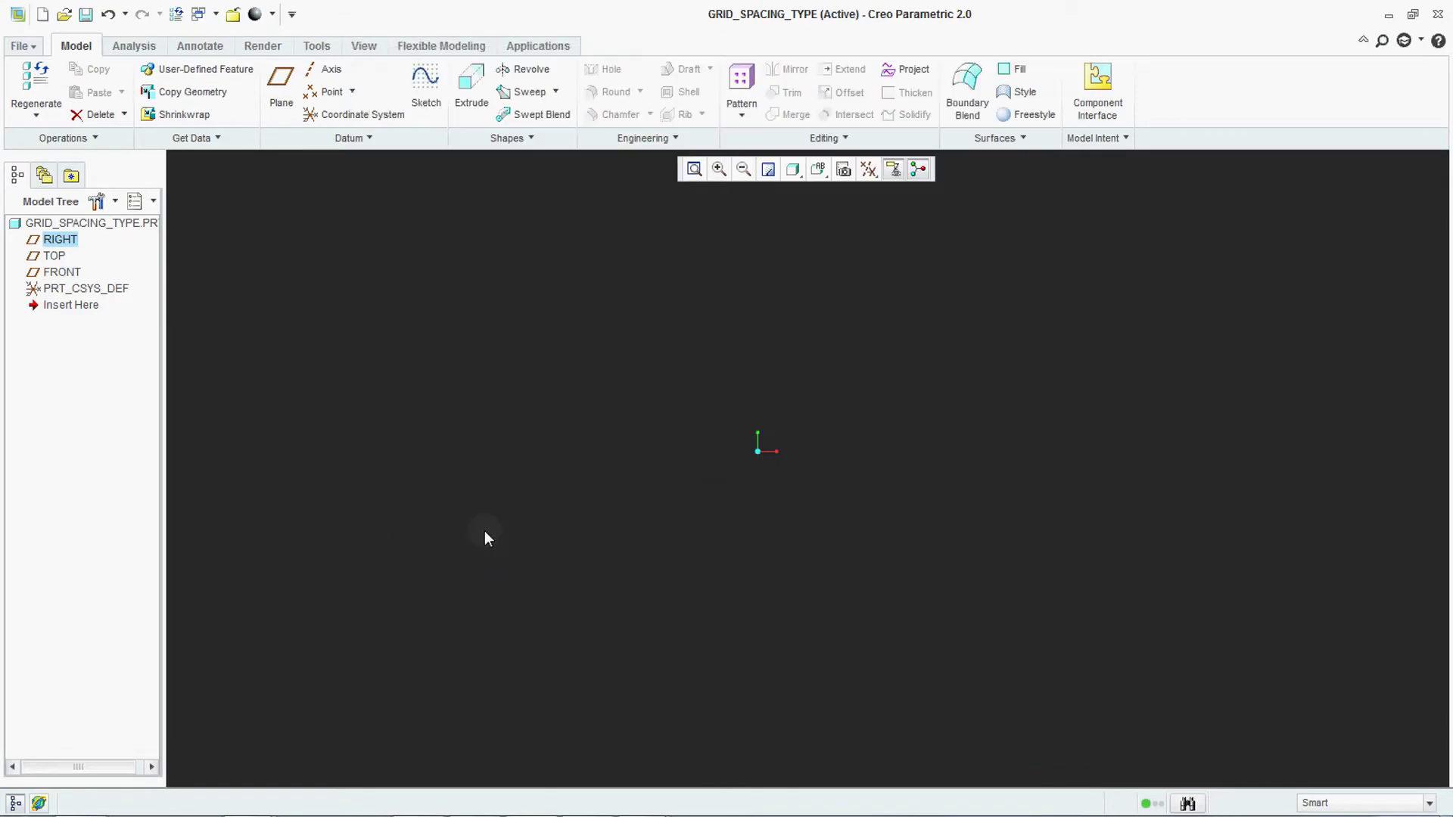
Step: Start a new sketch on the FRONT datum plane with the RIGHT plane as orientation reference
click(426, 85)
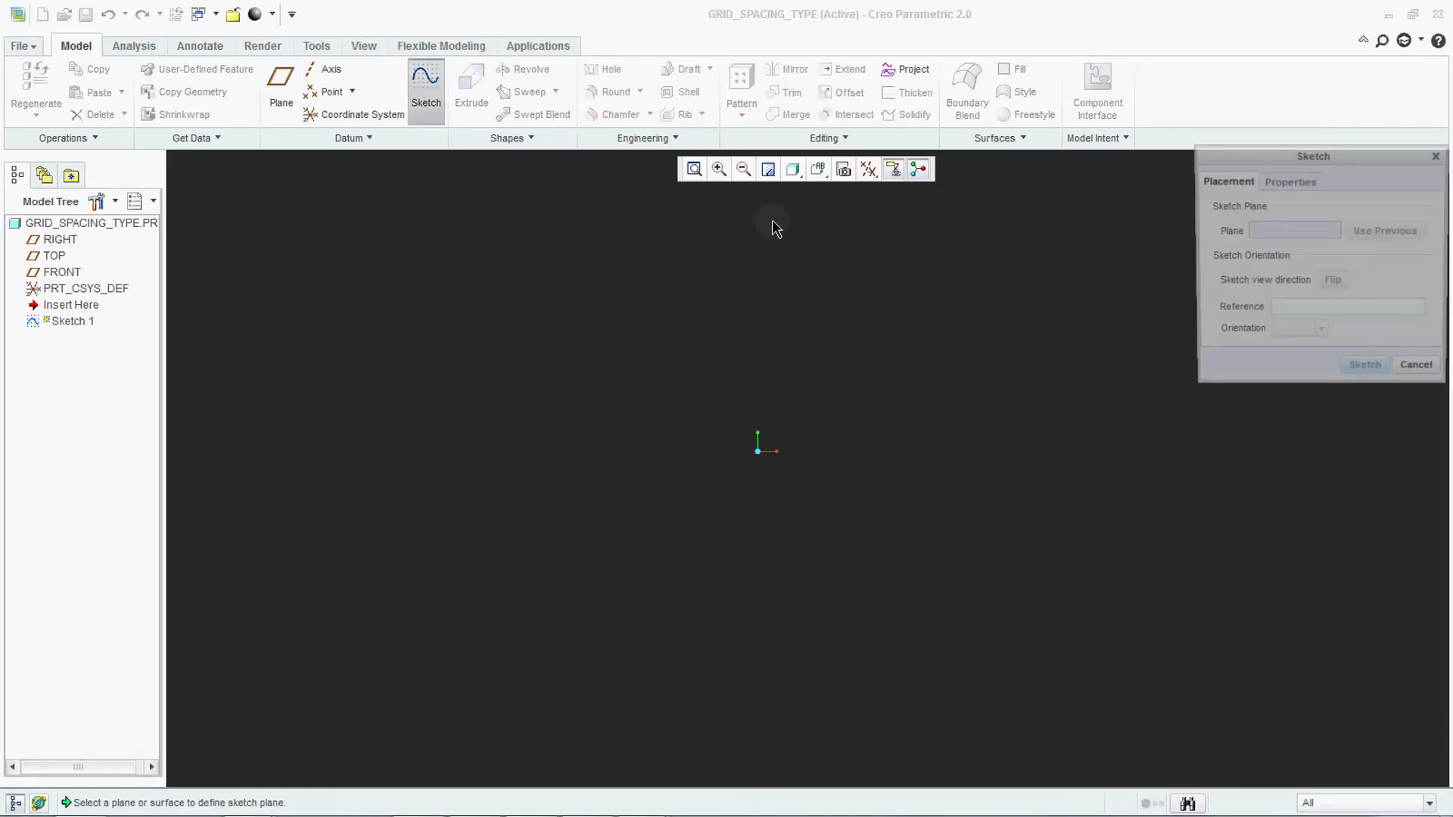
click(68, 272)
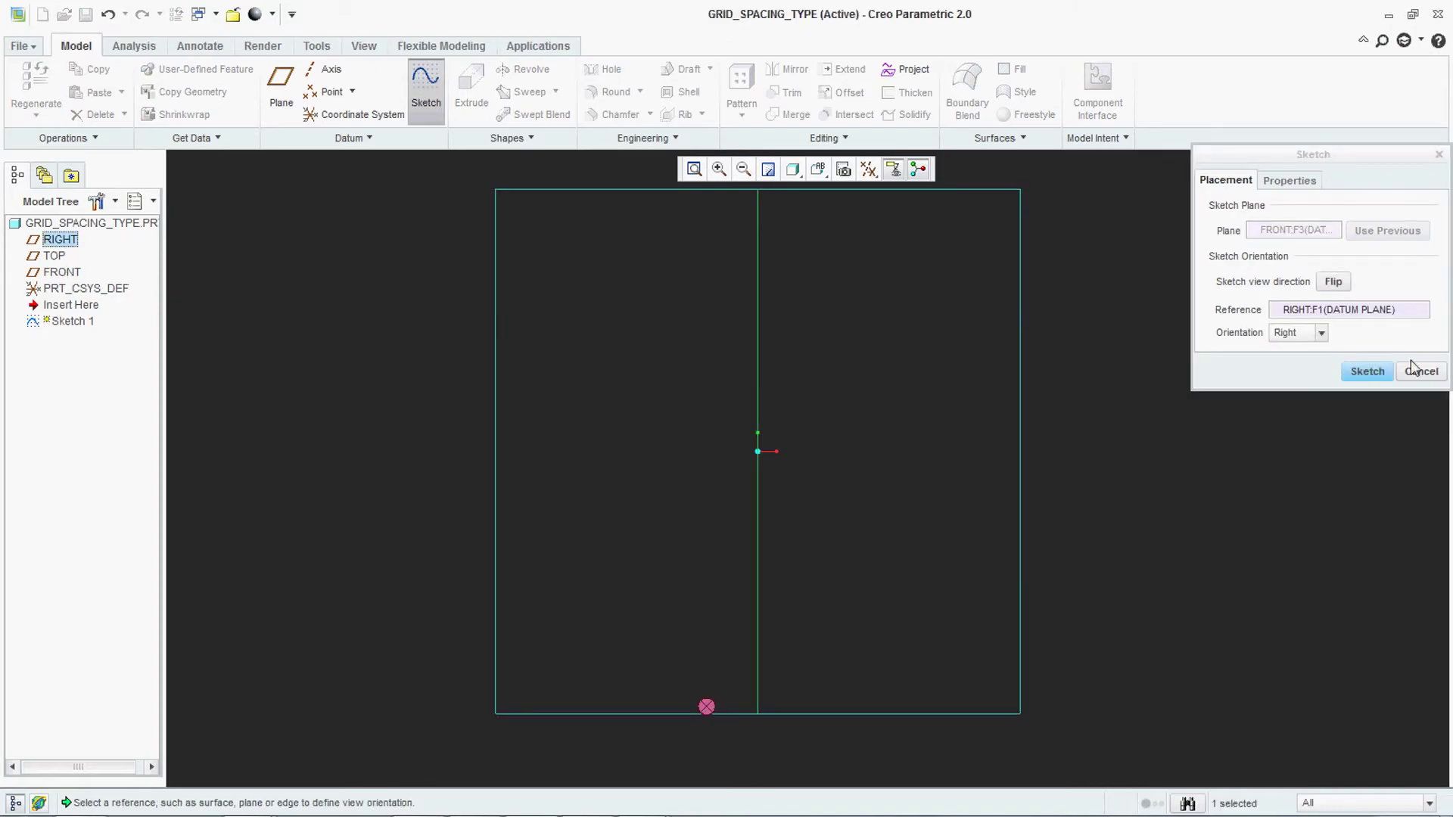
click(1364, 371)
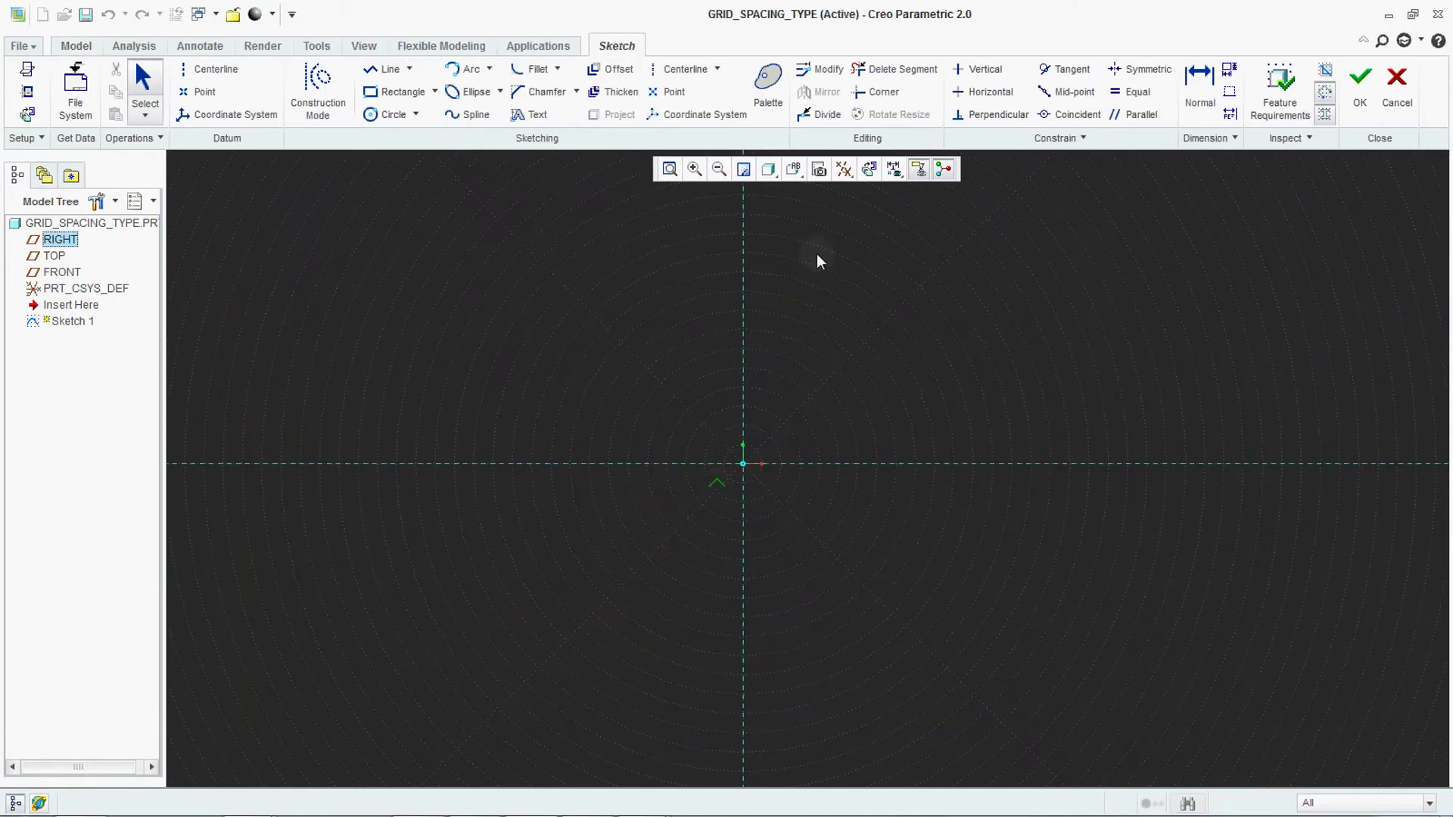
Step: Remove both sketch references to examine the eight-line polar grid, and quit the sketch without saving
click(743, 432)
click(814, 473)
scroll(765, 536, up, 2)
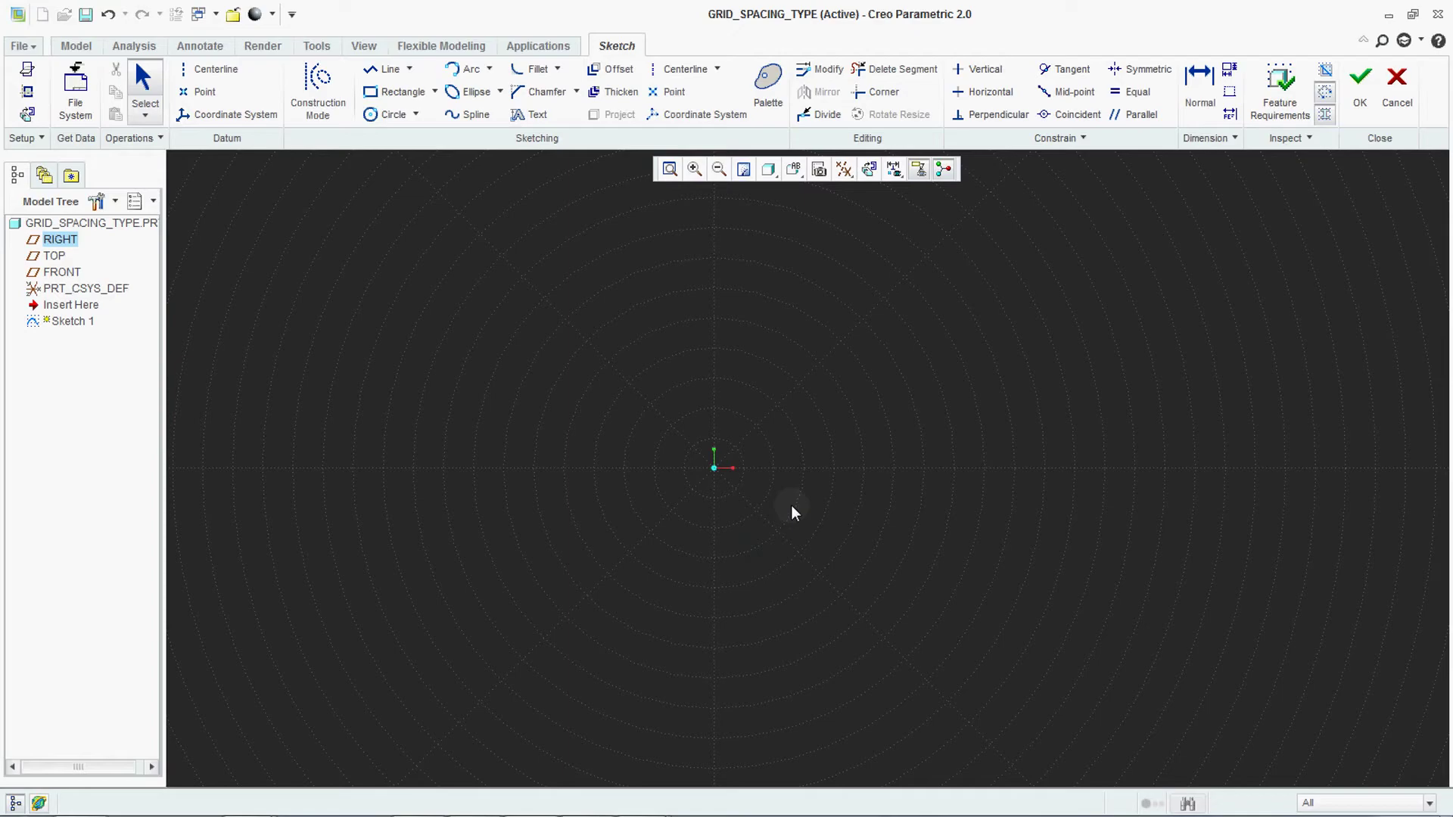
mouse_move(794, 513)
middle_down()
mouse_move(740, 528)
mouse_move(797, 514)
middle_up()
click(1397, 85)
click(687, 439)
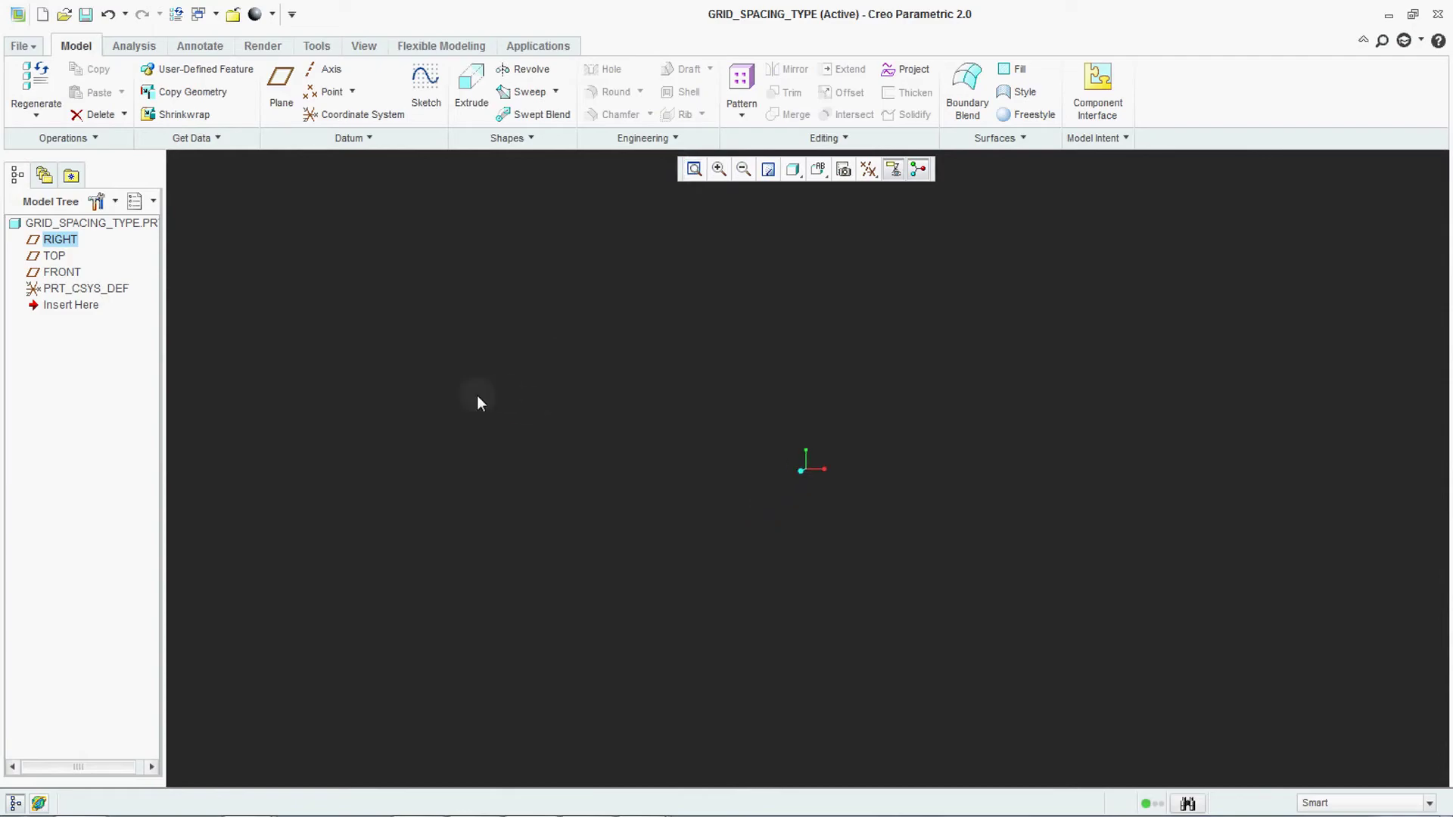
Step: Set the sketcher grid type to Cartesian with Dynamic spacing, and apply it without saving to a configuration file
click(21, 45)
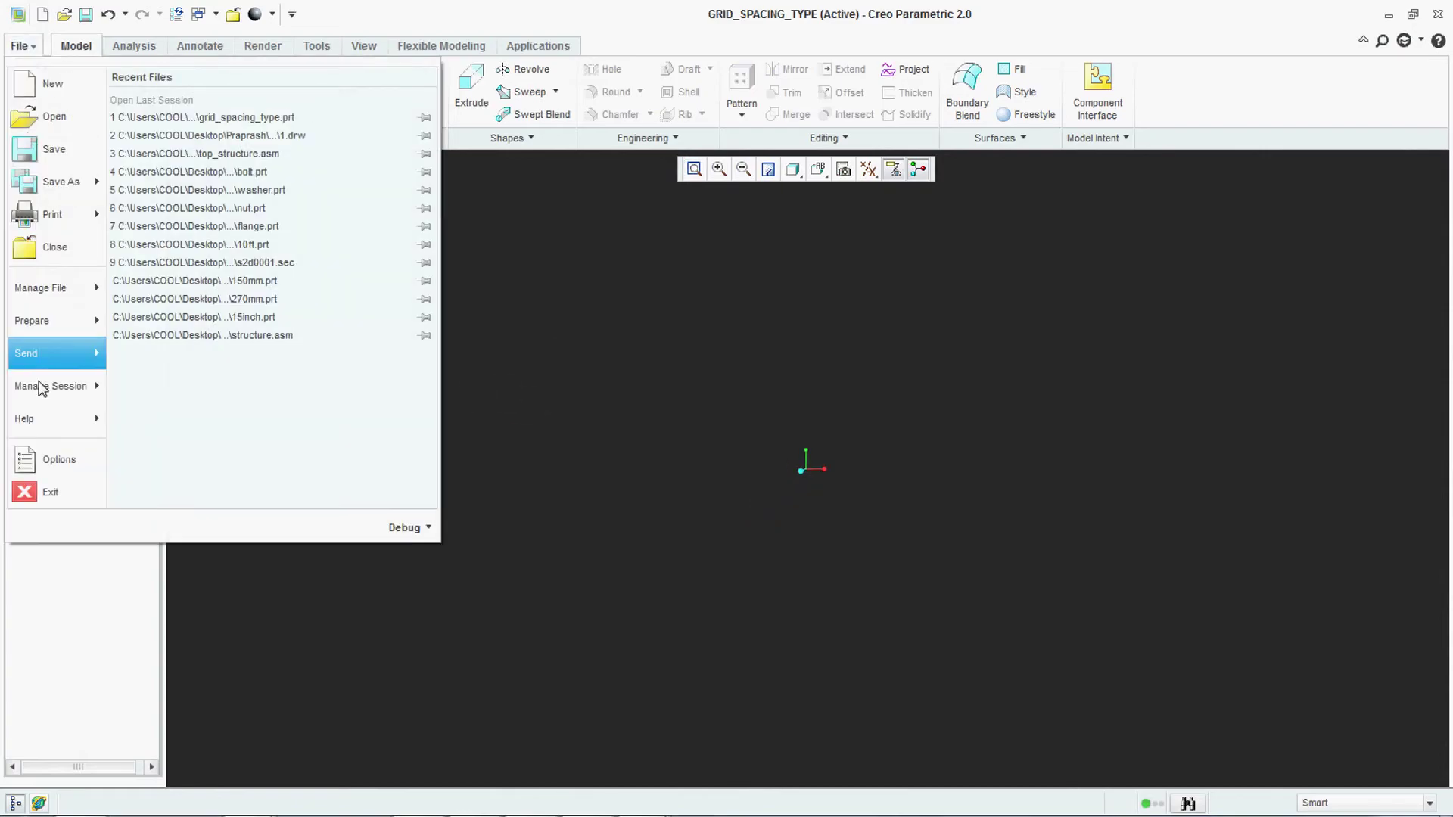
click(56, 457)
click(382, 164)
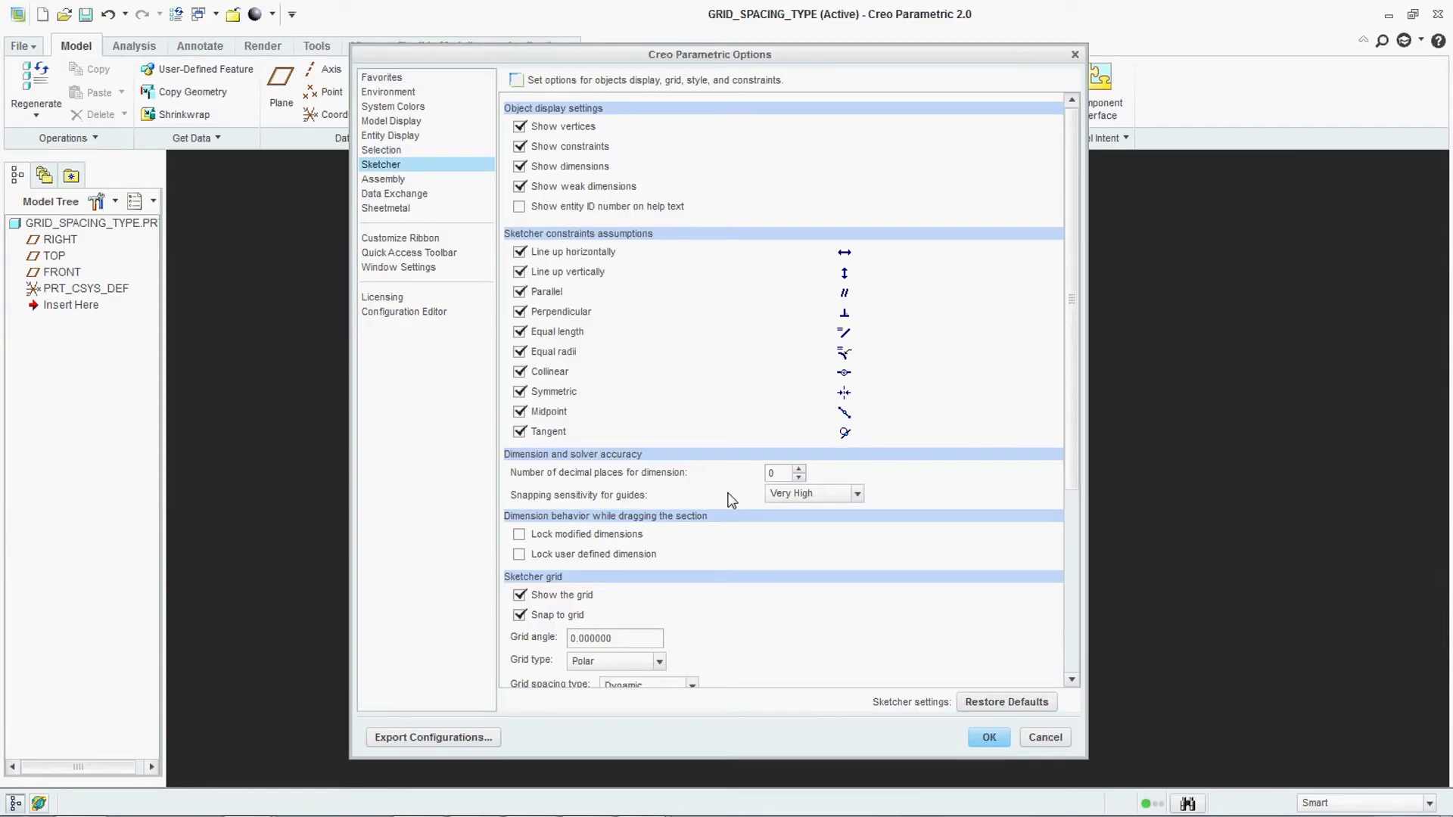
scroll(731, 500, down, 4)
click(622, 487)
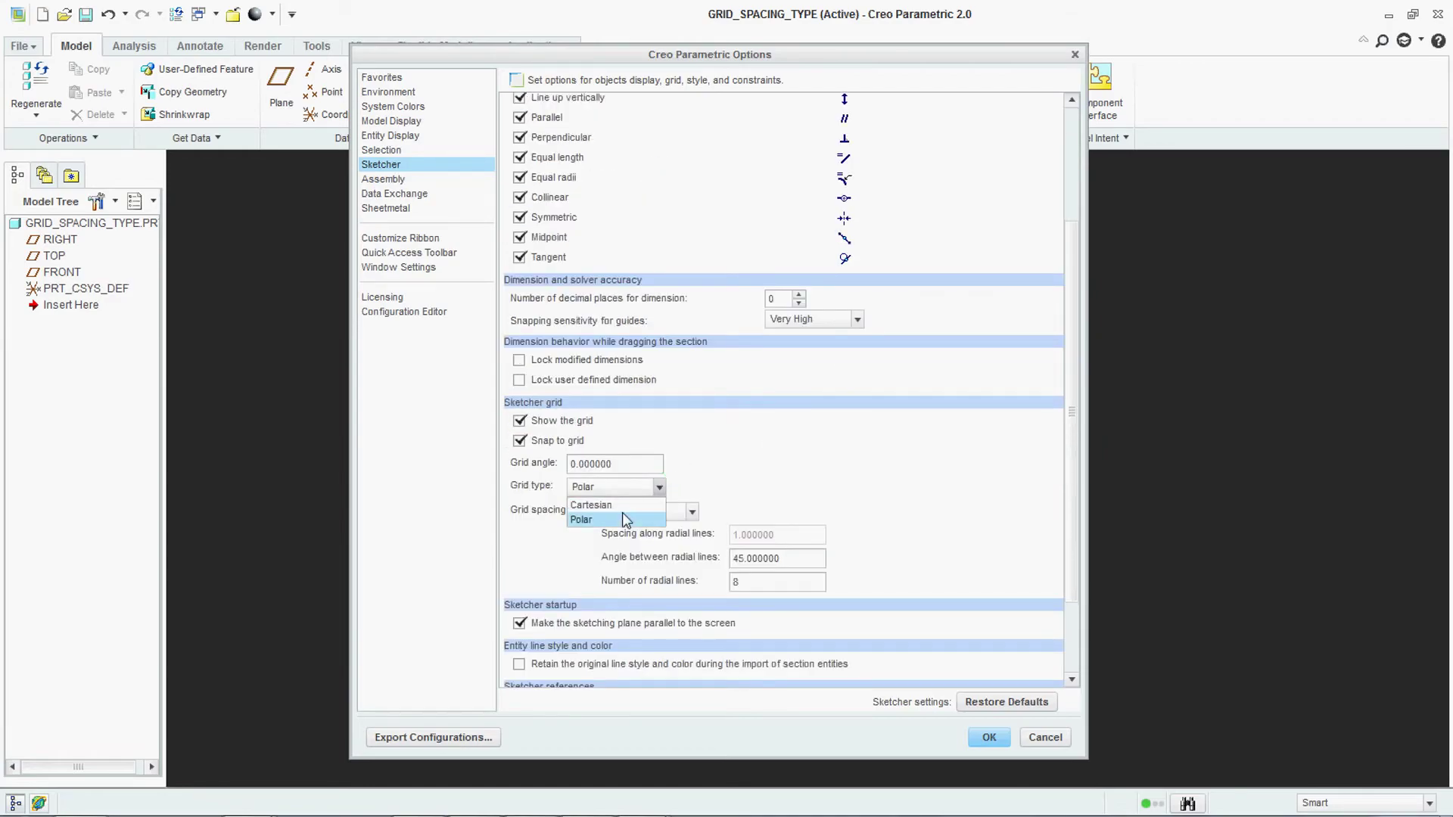
click(621, 506)
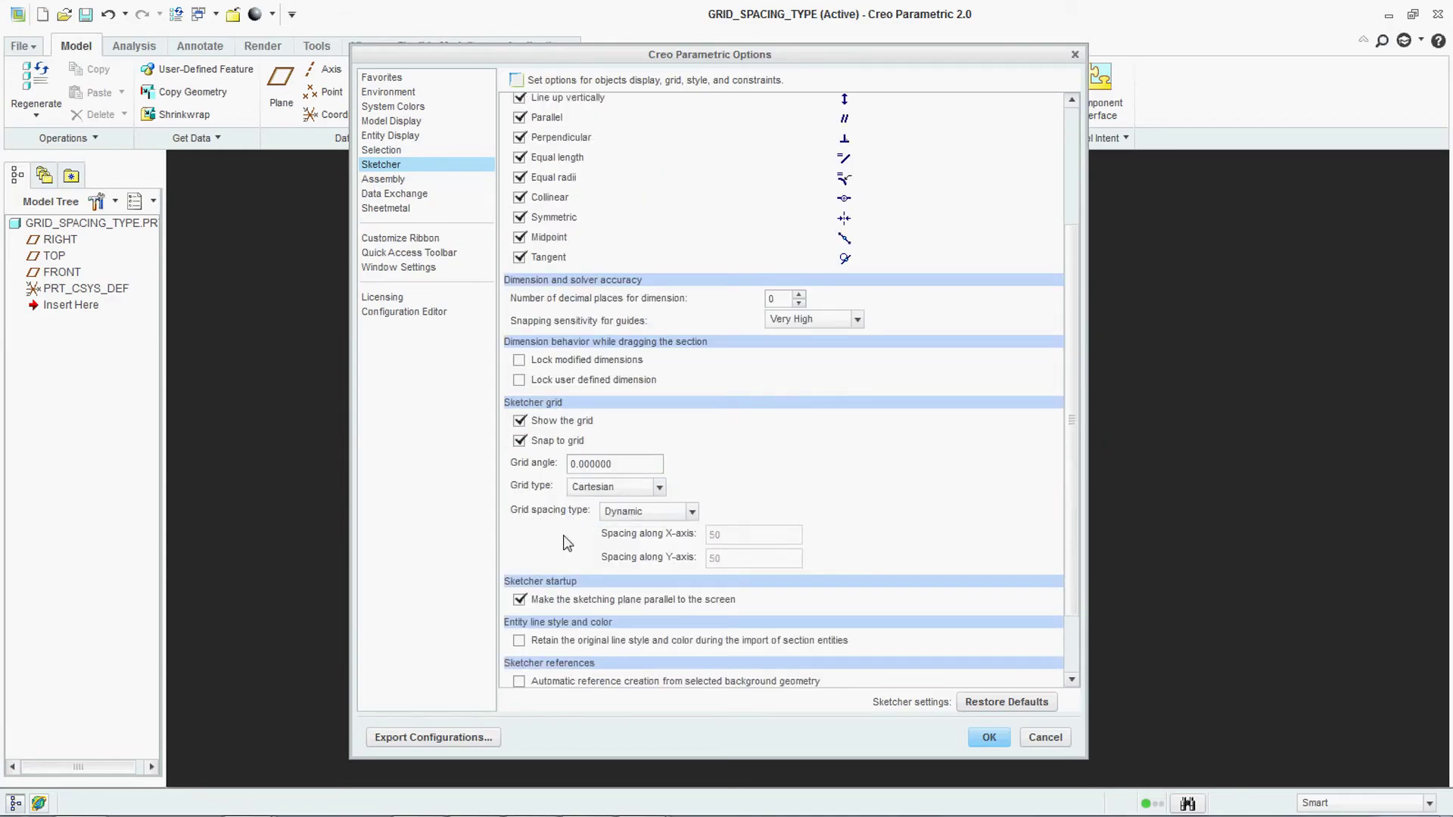
click(635, 513)
click(634, 513)
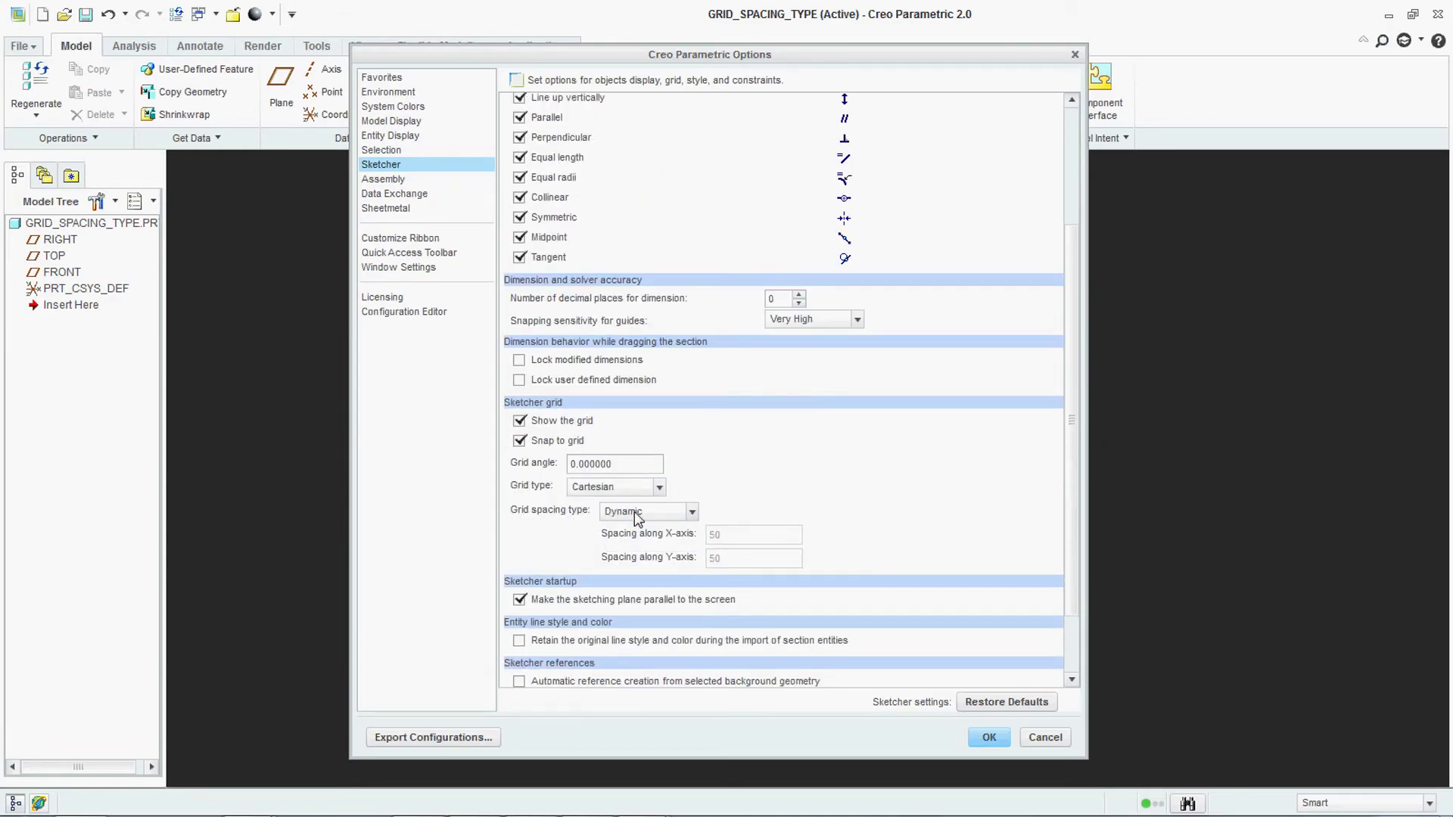
click(988, 738)
click(721, 481)
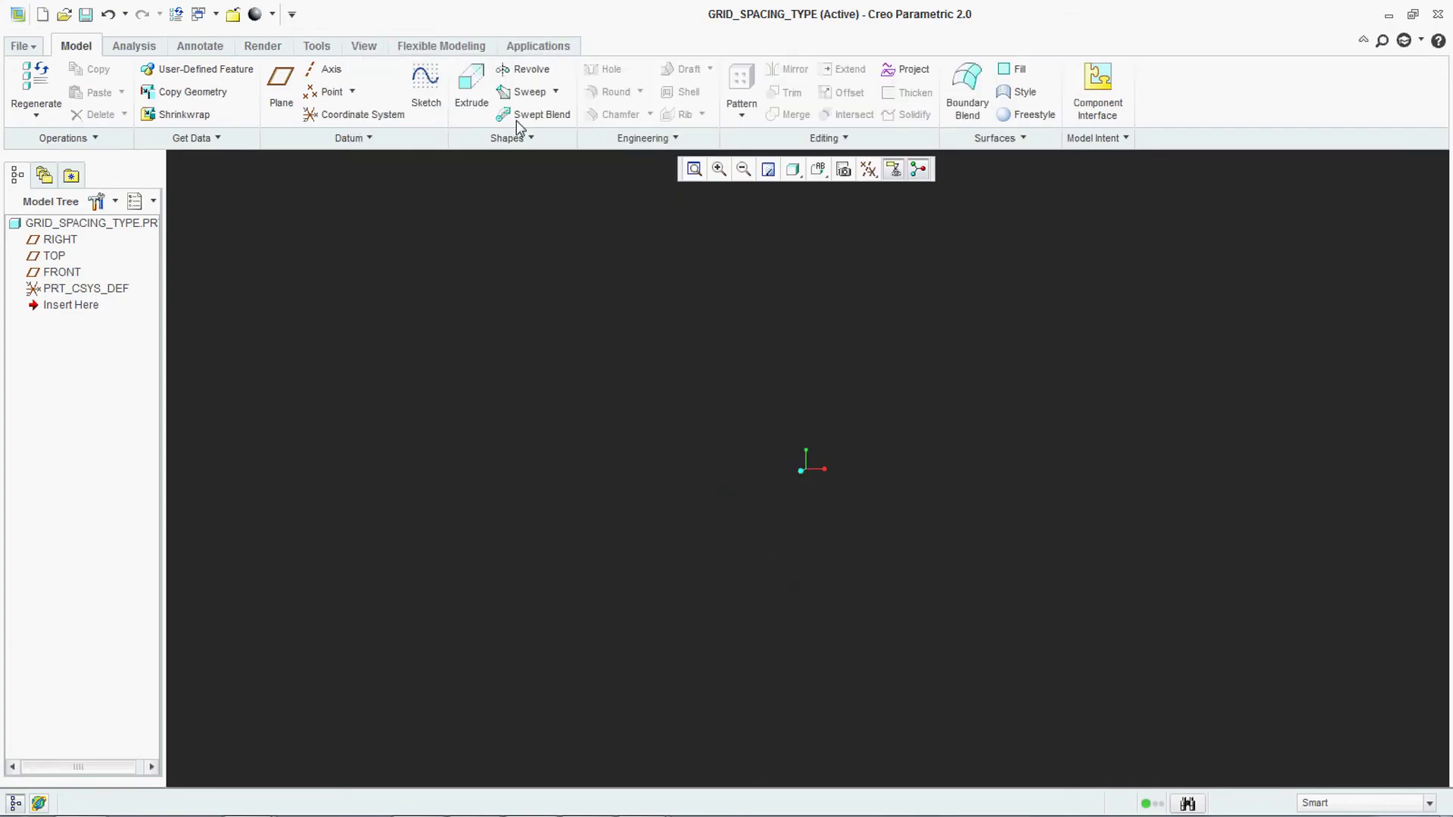
Step: Turn on the datum plane display and start a sketch on the FRONT datum plane to view the Cartesian grid
click(425, 88)
click(869, 170)
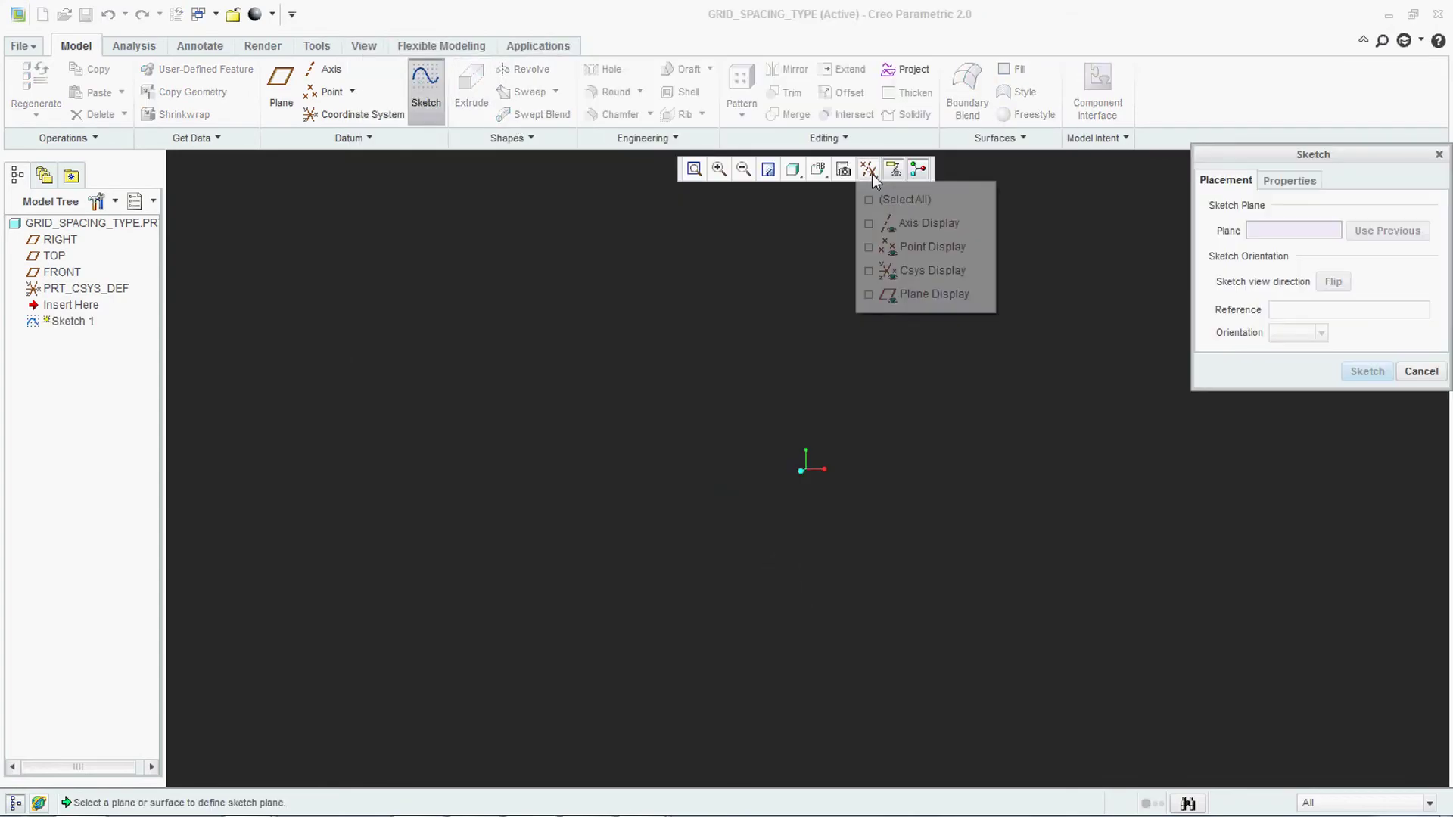
click(900, 297)
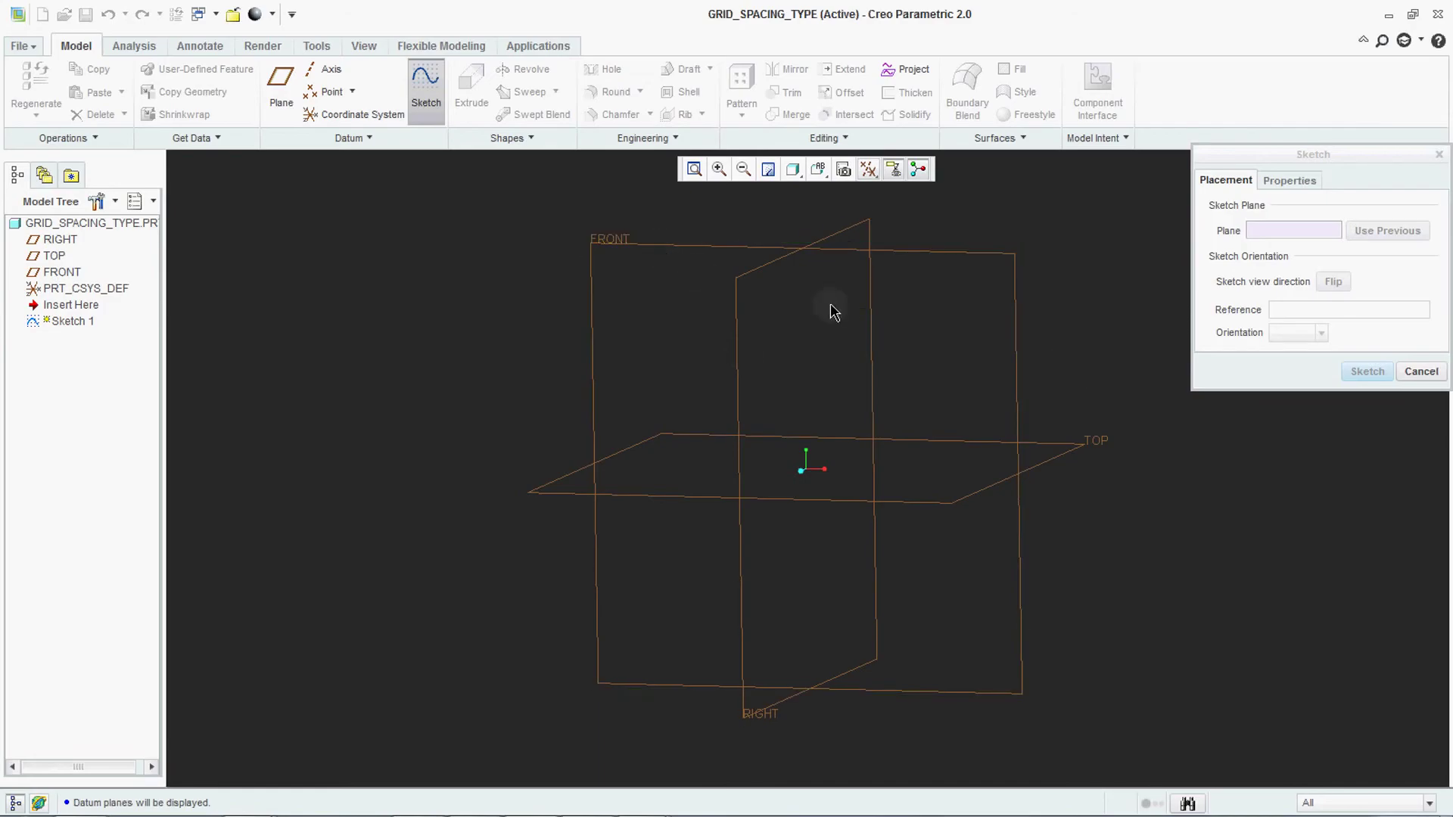
click(733, 254)
click(1367, 371)
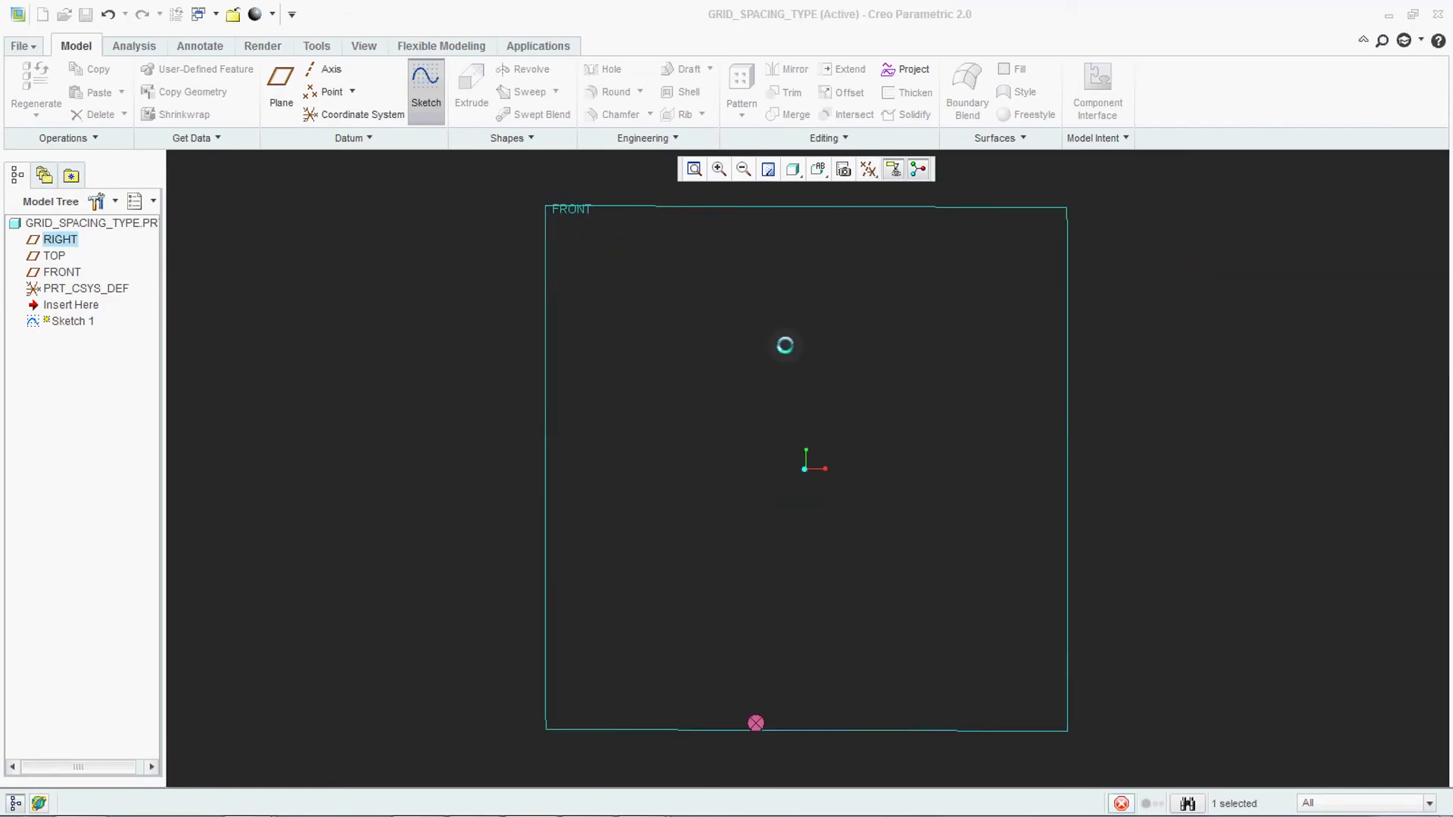
scroll(875, 487, down, 3)
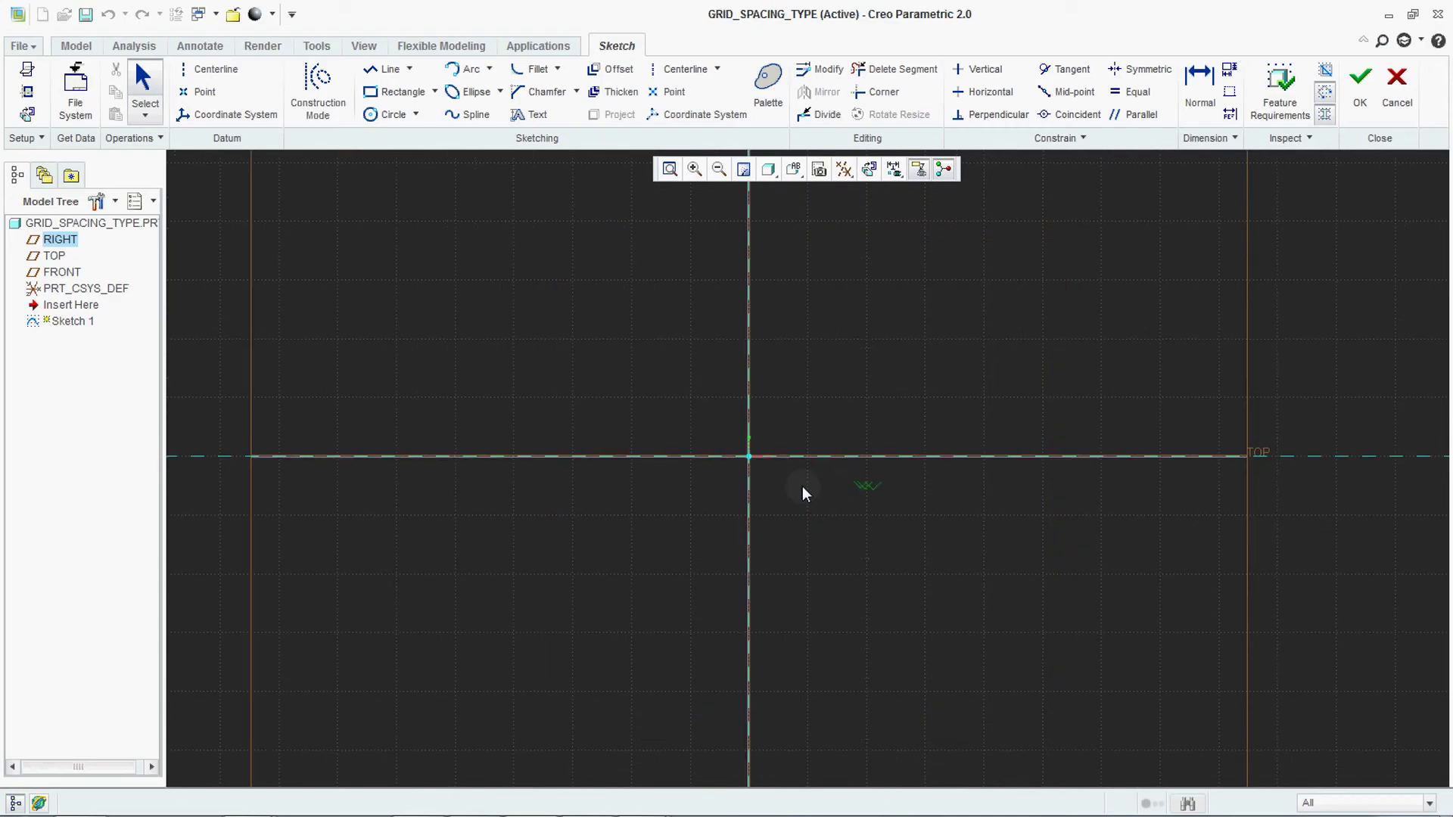
mouse_move(804, 493)
middle_down()
mouse_move(711, 477)
mouse_move(780, 510)
mouse_move(833, 562)
middle_up()
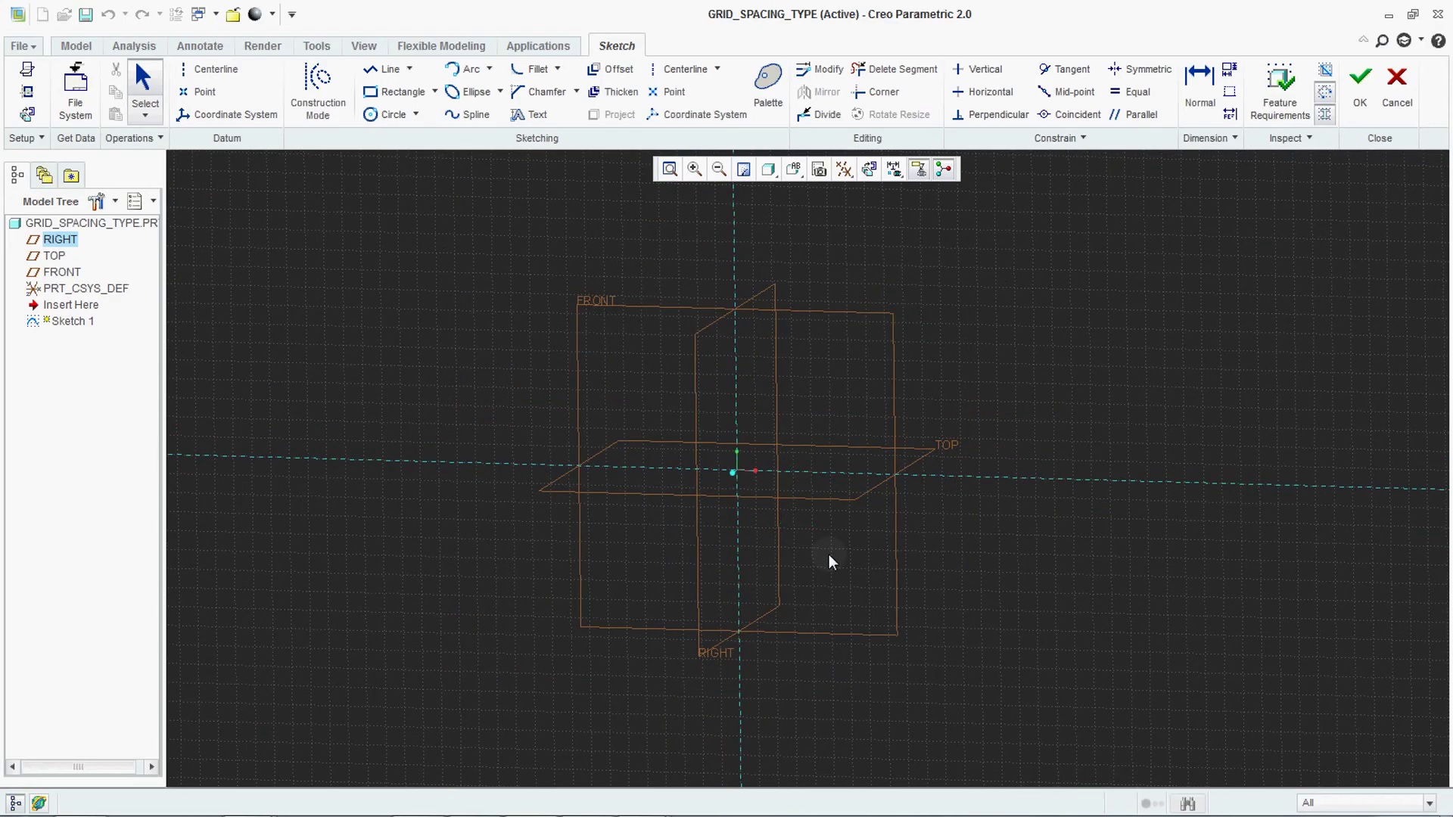